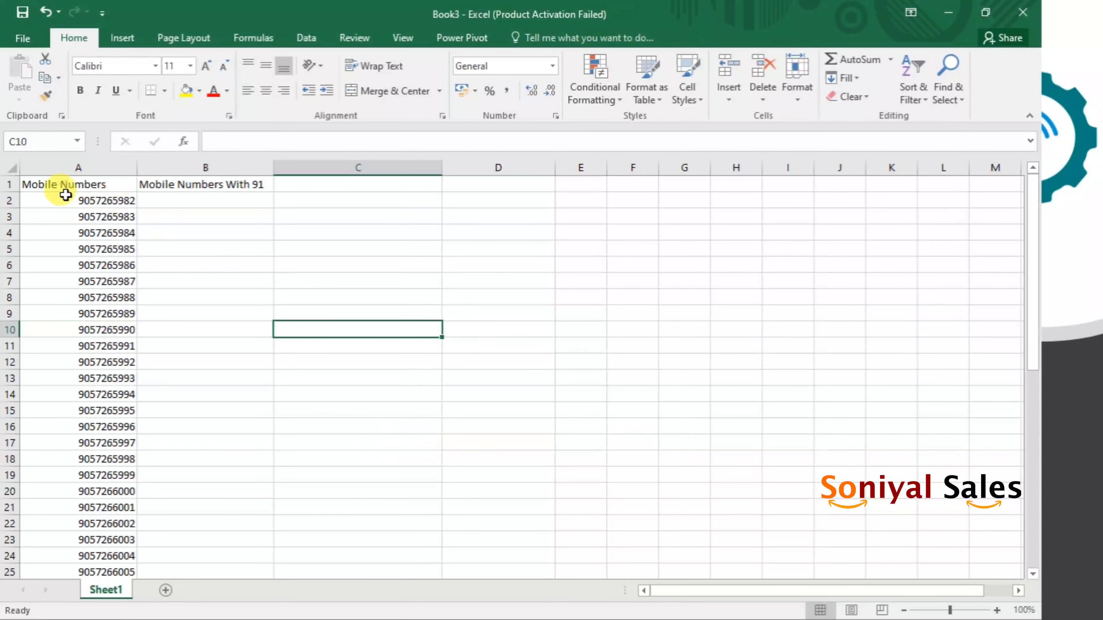
- Select the column of mobile numbers and check the active cell's reference
{"action": "mouse_move", "coordinate": [66, 201]}
{"action": "left_mouse_down"}
{"action": "mouse_move", "coordinate": [116, 563]}
{"action": "mouse_move", "coordinate": [70, 560]}
{"action": "mouse_move", "coordinate": [66, 522]}
{"action": "left_mouse_up"}
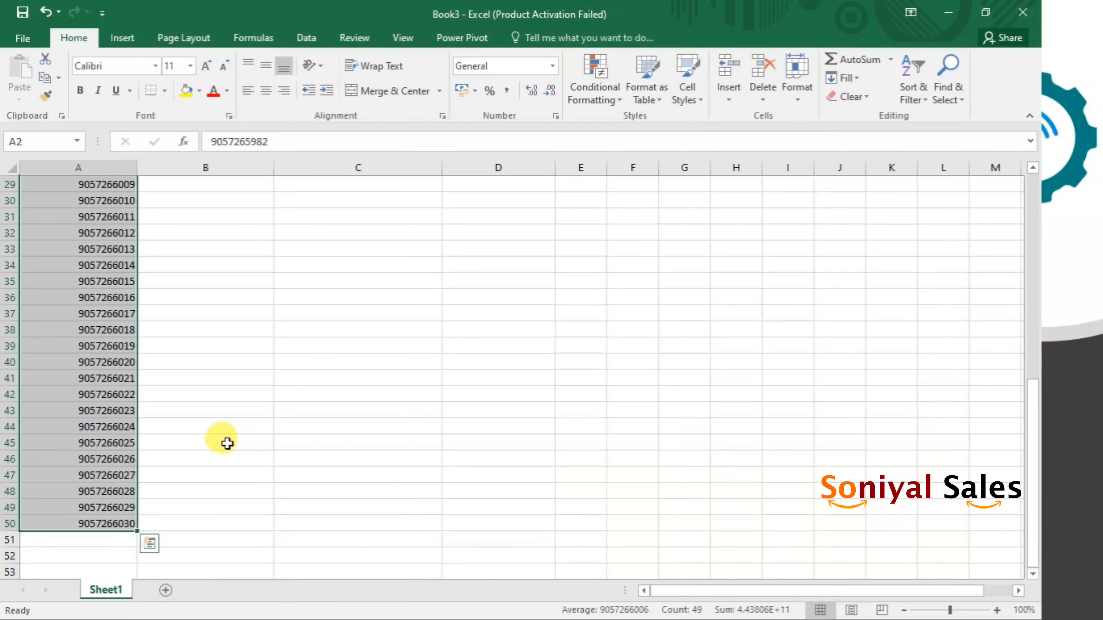
{"action": "scroll", "coordinate": [223, 441], "scroll_direction": "up", "scroll_amount": 10}
{"action": "left_click", "coordinate": [180, 264]}
{"action": "key", "text": "Up"}
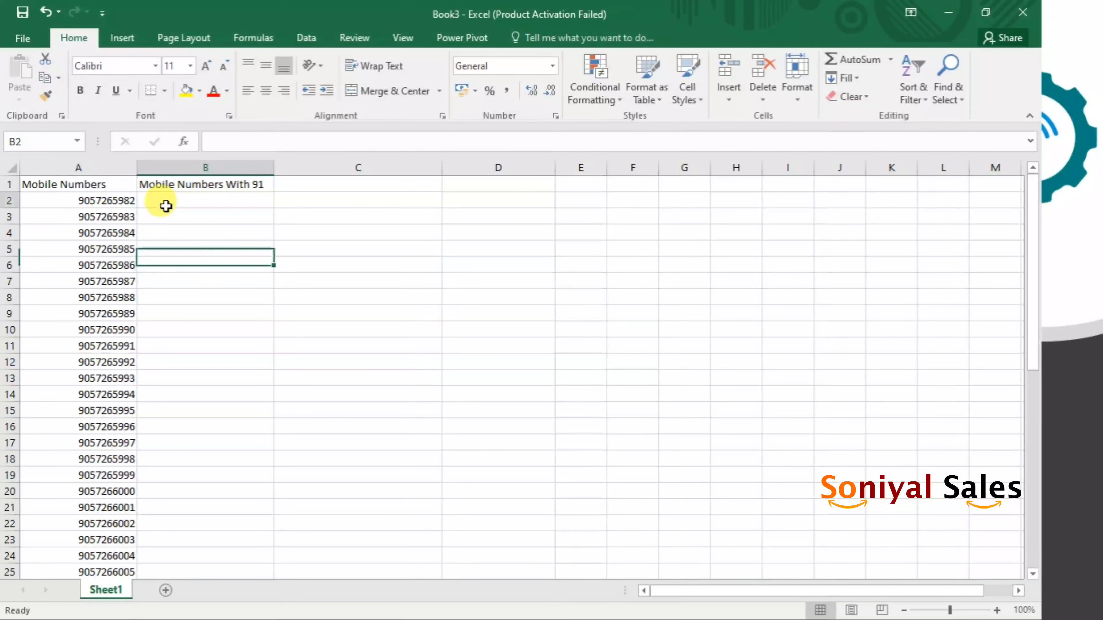
{"action": "key", "text": "Up"}
{"action": "key", "text": "Up"}
{"action": "key", "text": "Up"}
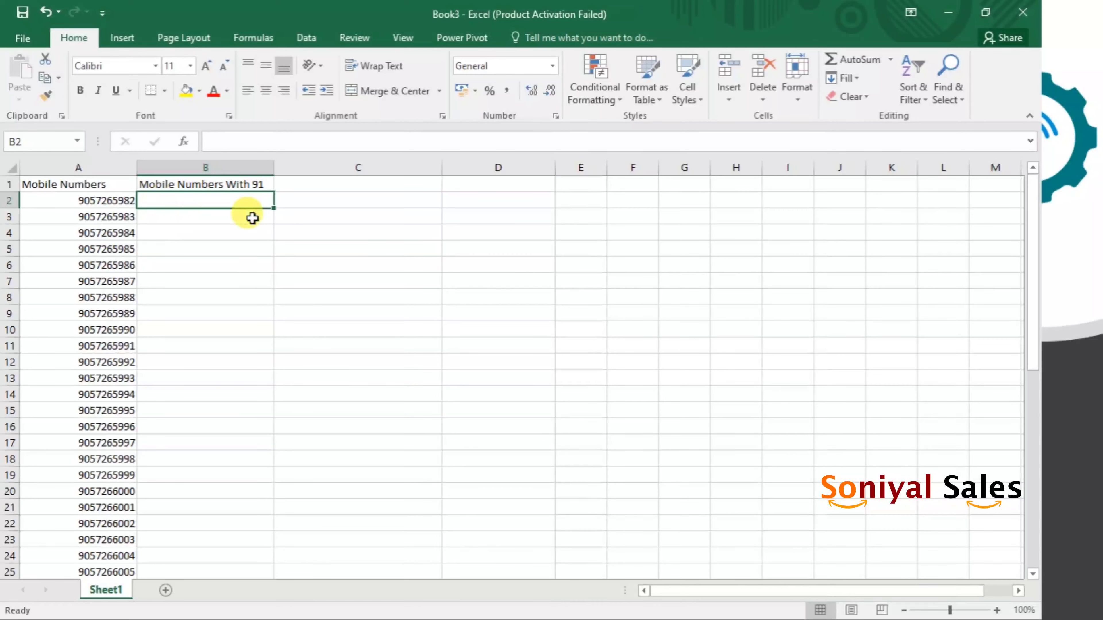
{"action": "left_click", "coordinate": [94, 200]}
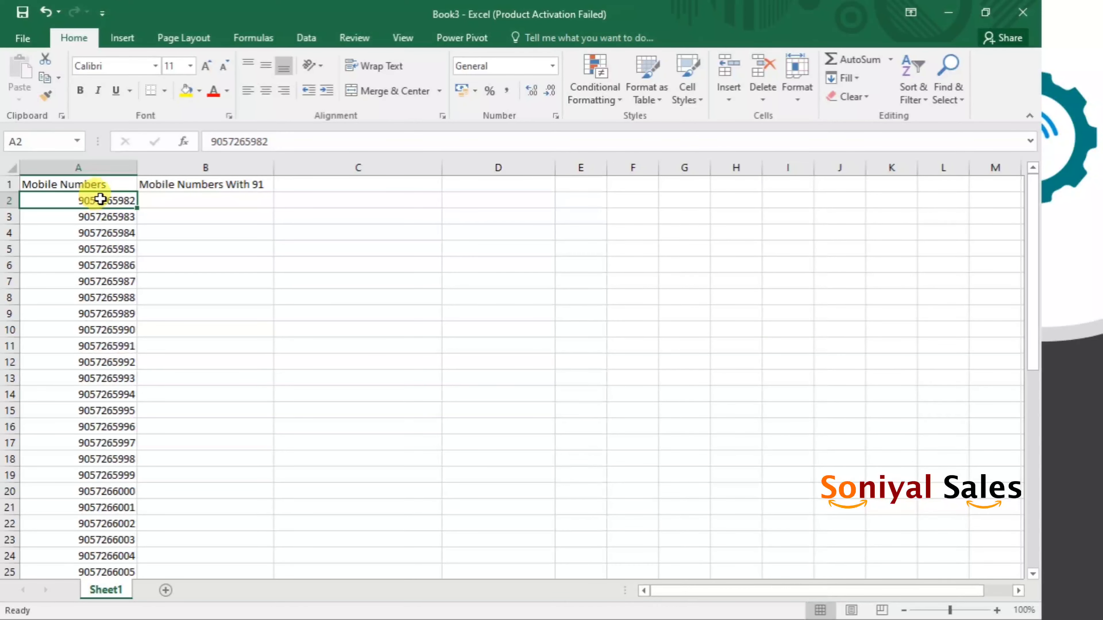
{"action": "left_click", "coordinate": [26, 142]}
{"action": "key", "text": "BackSpace"}
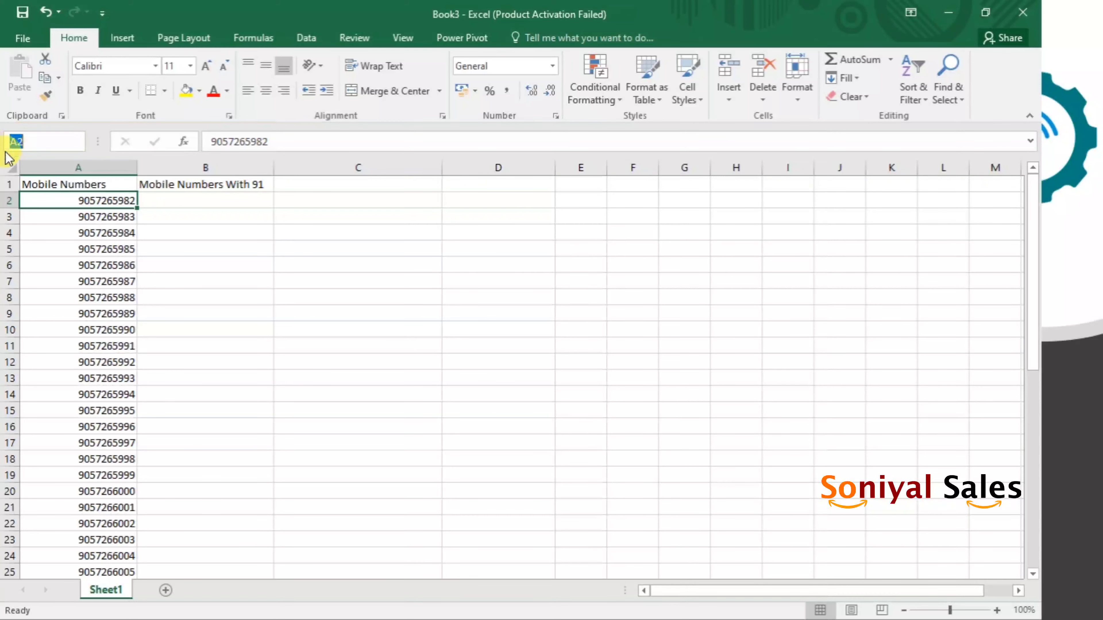
- Click through cells in columns A and B, ending on B2
{"action": "left_click", "coordinate": [196, 203]}
{"action": "left_click", "coordinate": [104, 217]}
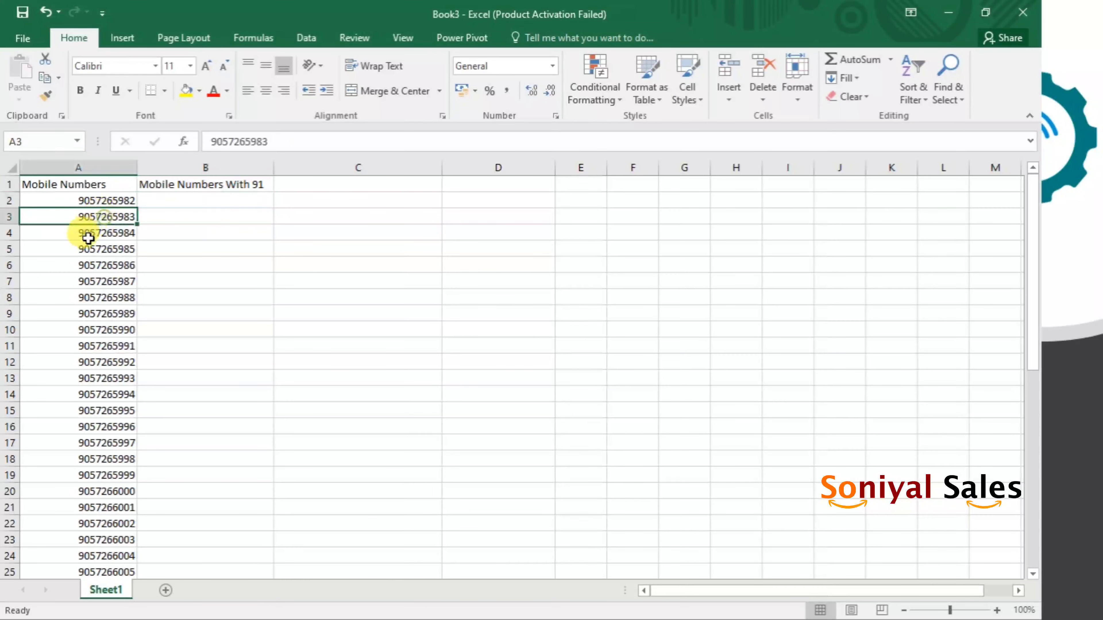
{"action": "left_click", "coordinate": [92, 234]}
{"action": "left_click", "coordinate": [98, 314]}
{"action": "left_click", "coordinate": [94, 233]}
{"action": "left_click", "coordinate": [102, 201]}
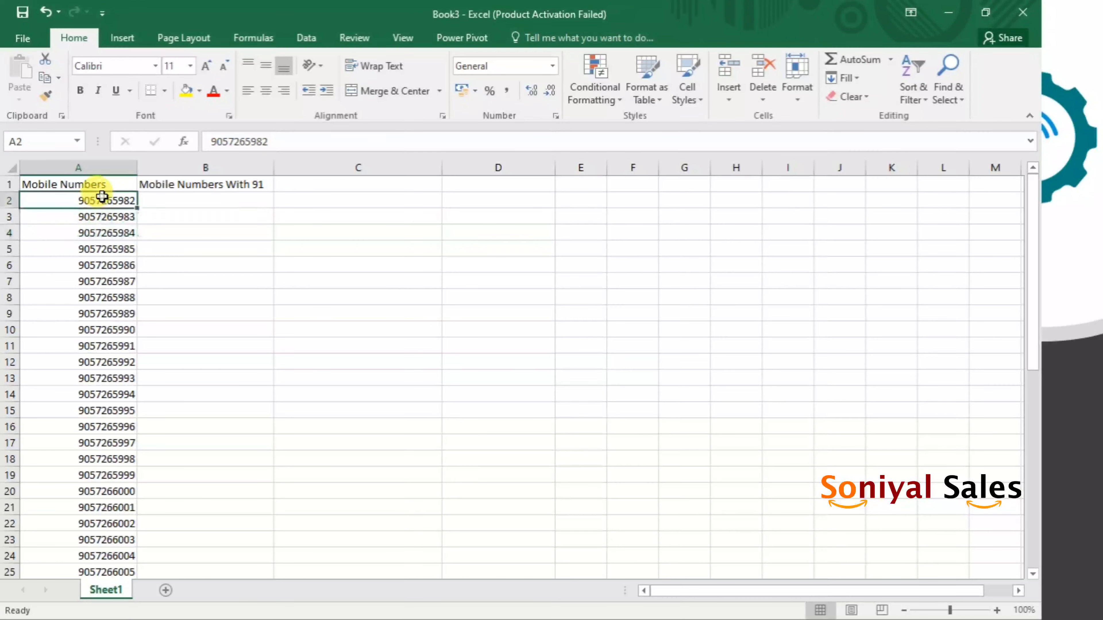
{"action": "left_click", "coordinate": [22, 141]}
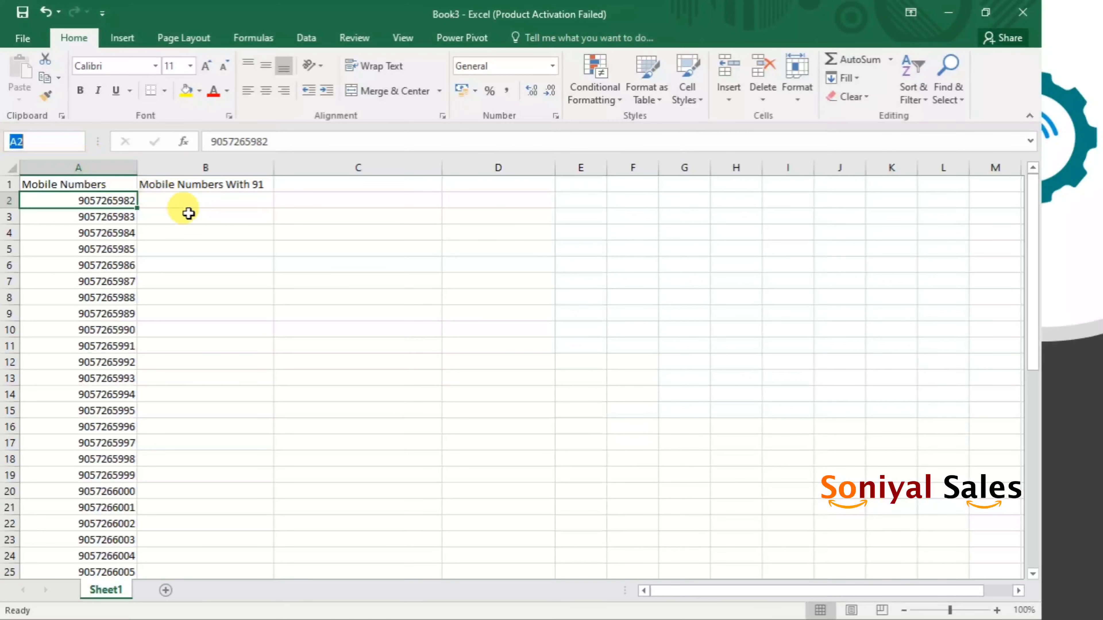
{"action": "left_click", "coordinate": [208, 212]}
{"action": "left_click", "coordinate": [205, 200]}
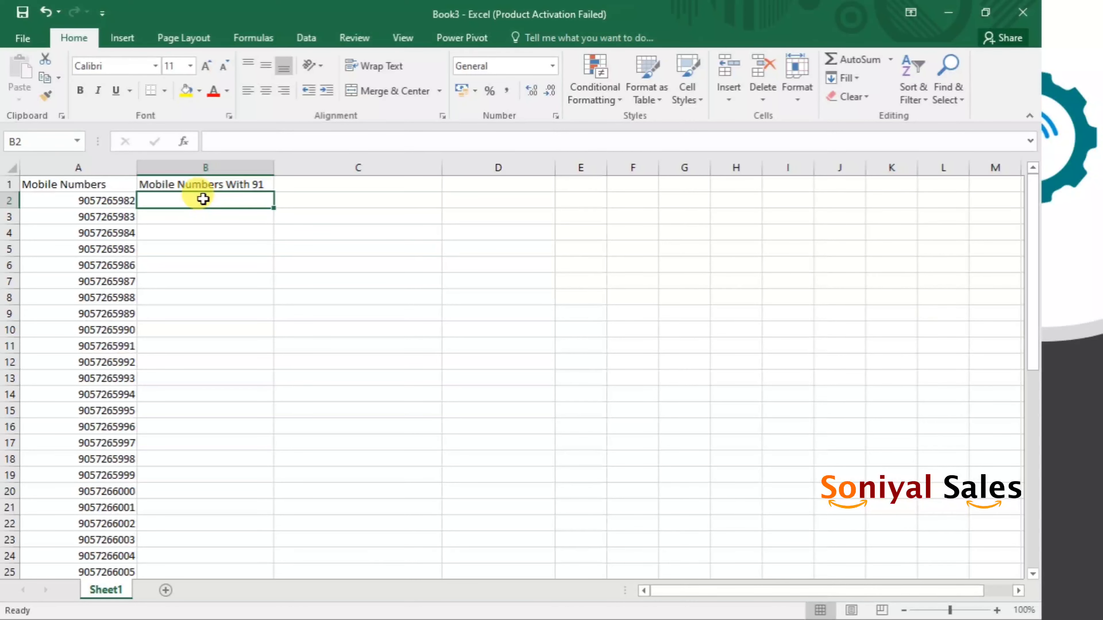
{"action": "type", "text": "="}
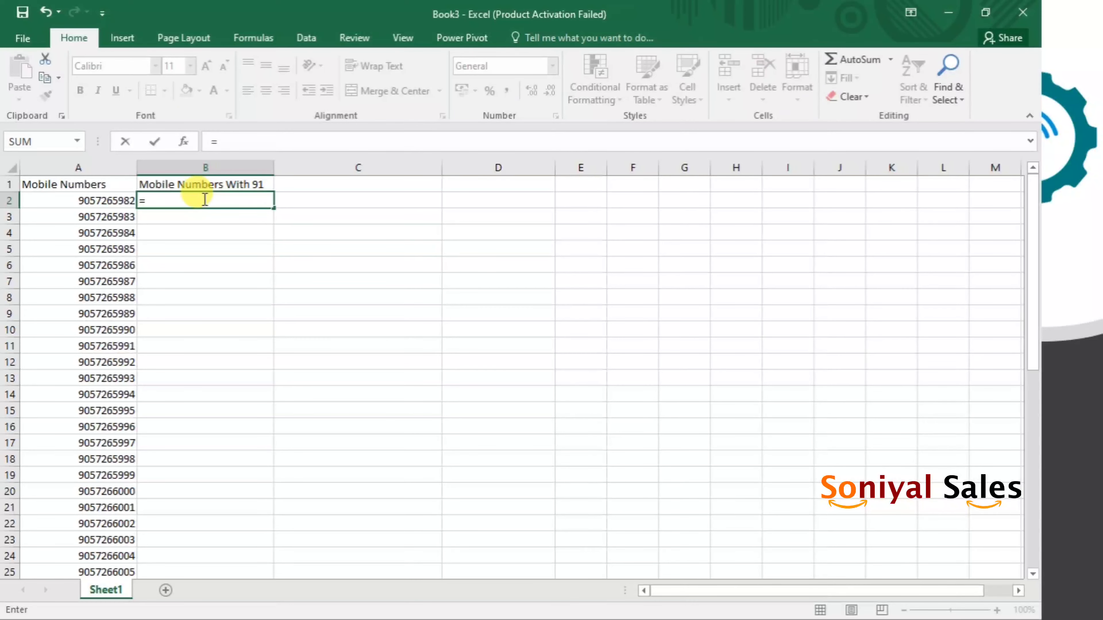
{"action": "type", "text": "Co"}
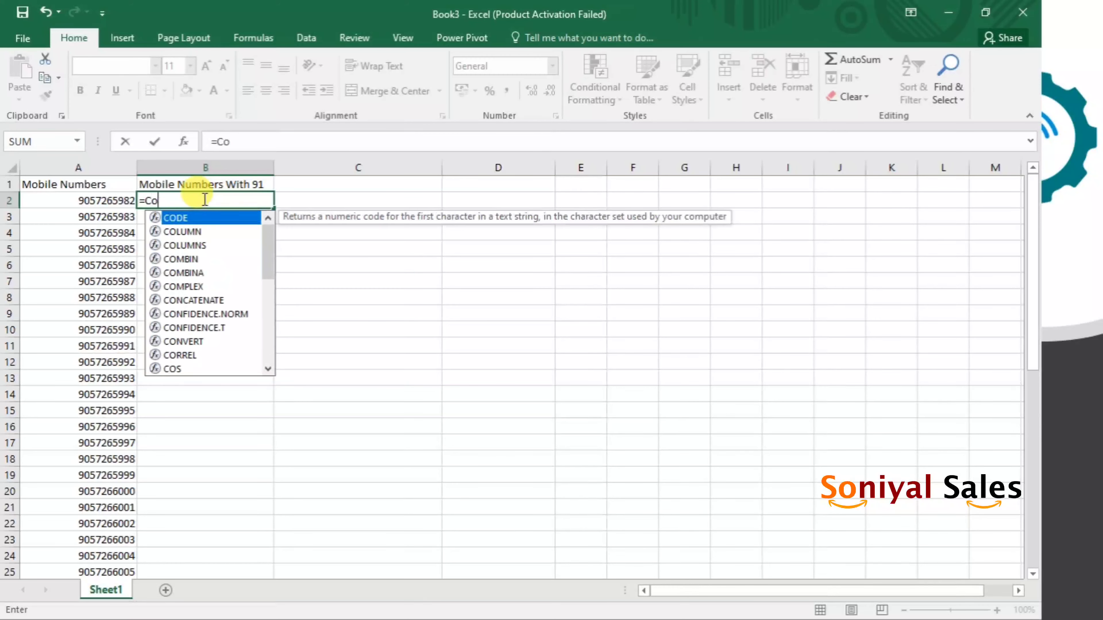
{"action": "type", "text": "n"}
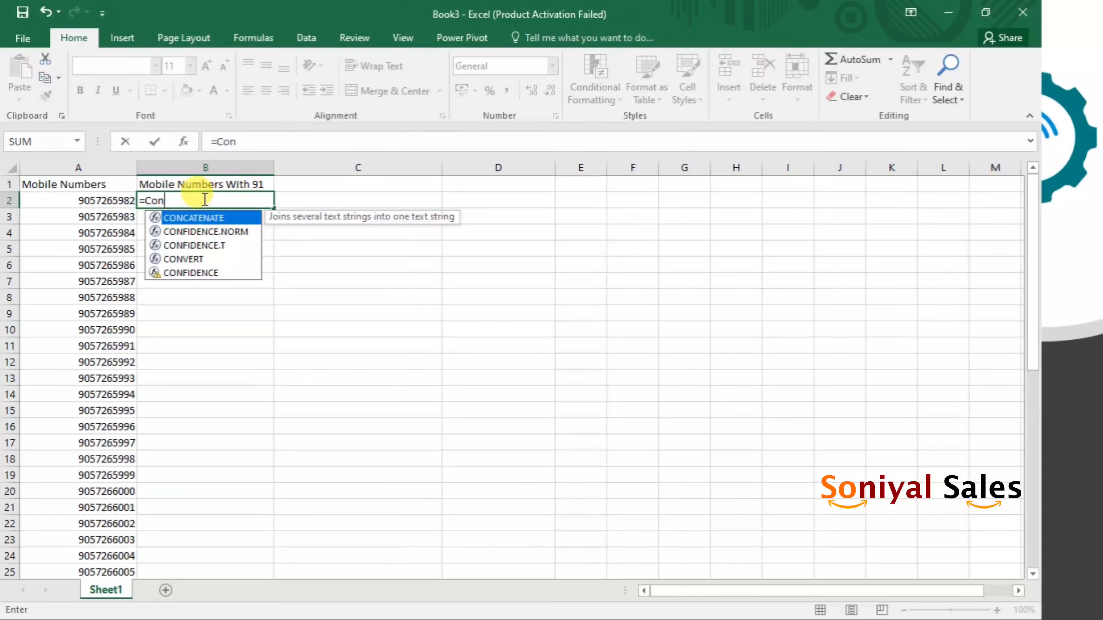
{"action": "key", "text": "Tab"}
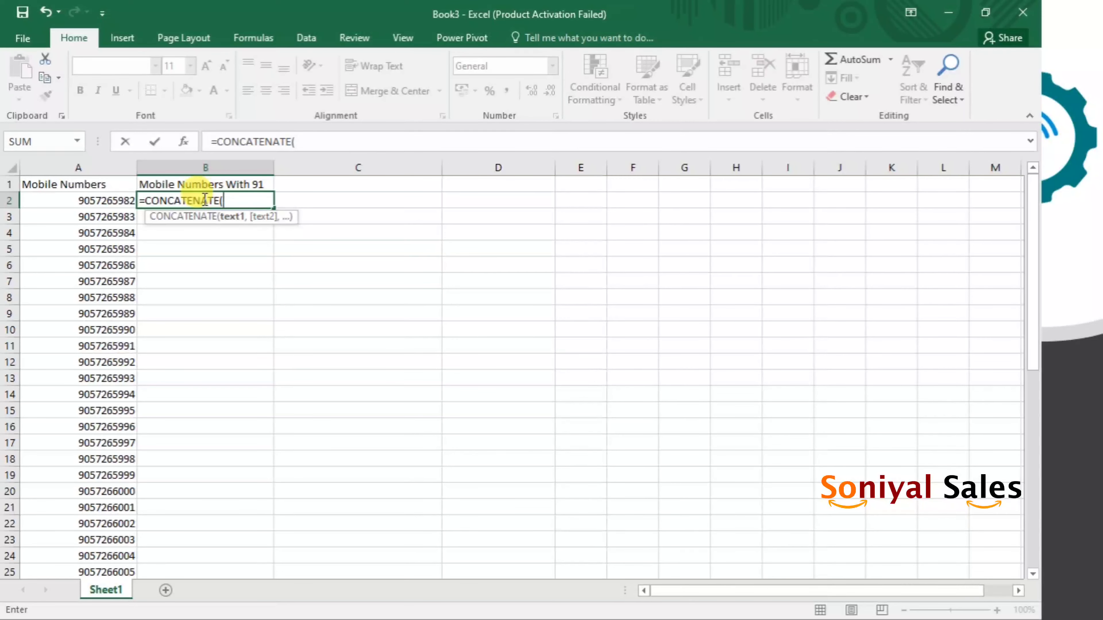
{"action": "type", "text": "91"}
{"action": "type", "text": ","}
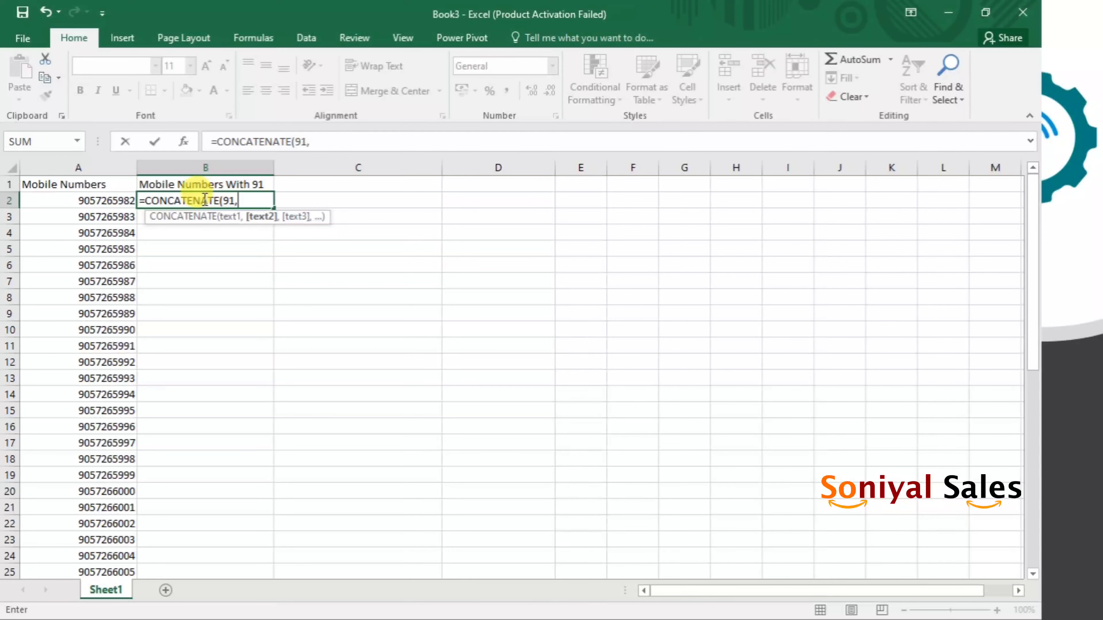
{"action": "left_click", "coordinate": [115, 201]}
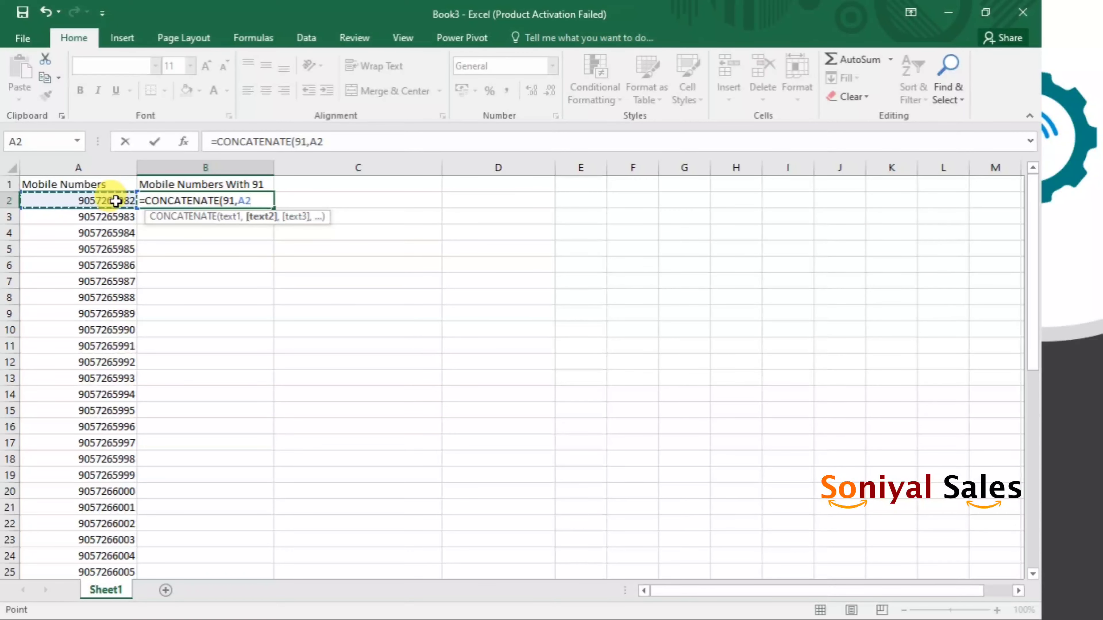
{"action": "key", "text": "BackSpace"}
{"action": "key", "text": "BackSpace"}
{"action": "type", "text": "A"}
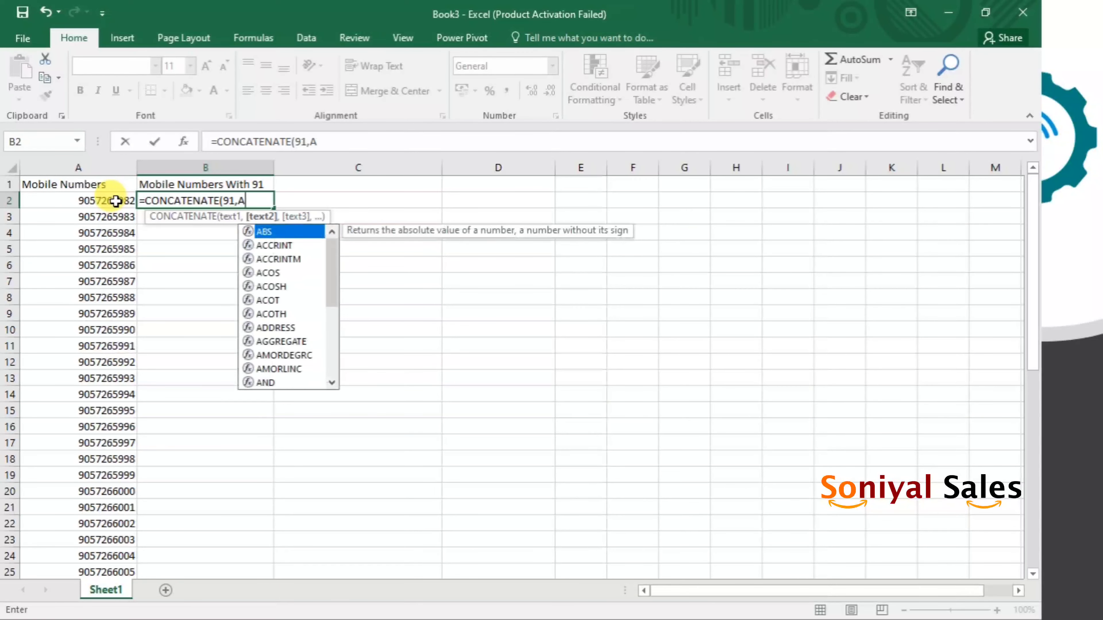
{"action": "type", "text": "2"}
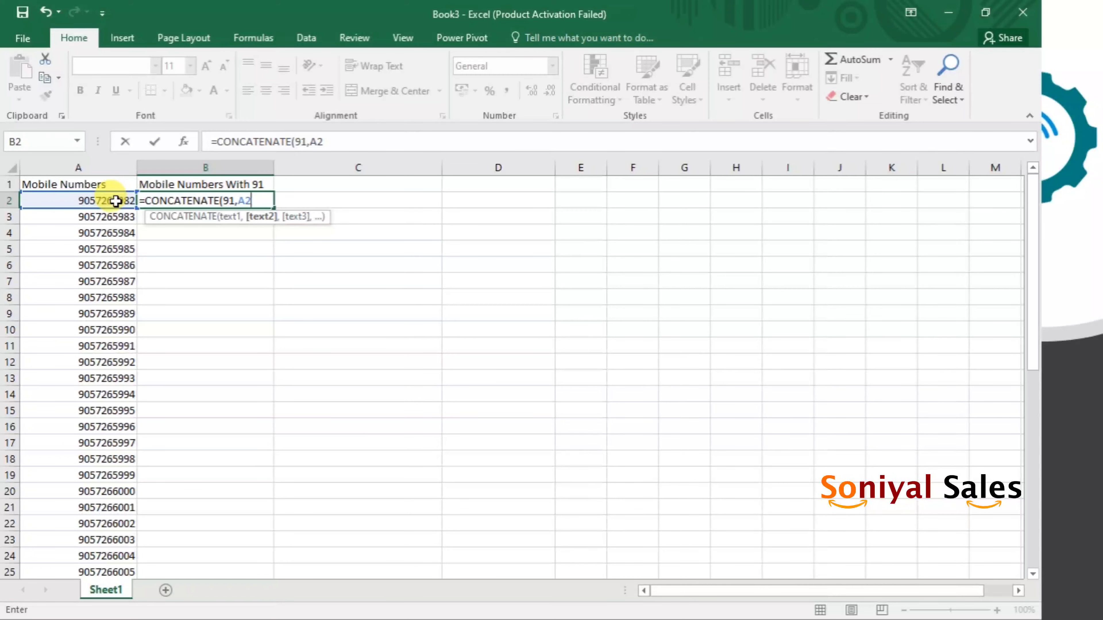
{"action": "type", "text": ")"}
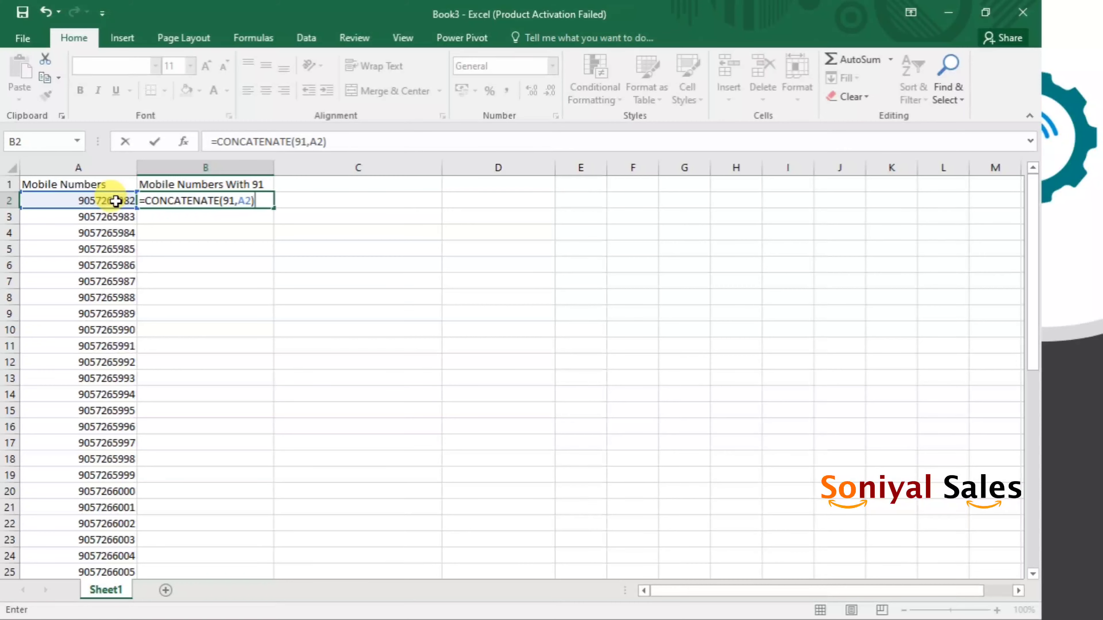
{"action": "key", "text": "Return"}
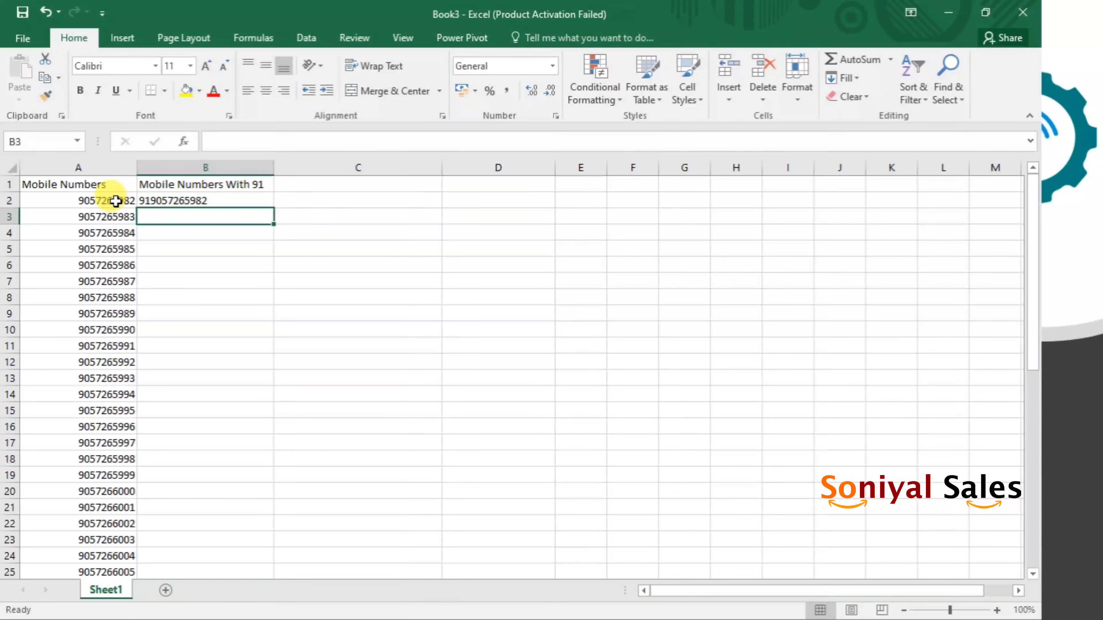
{"action": "left_click", "coordinate": [234, 202]}
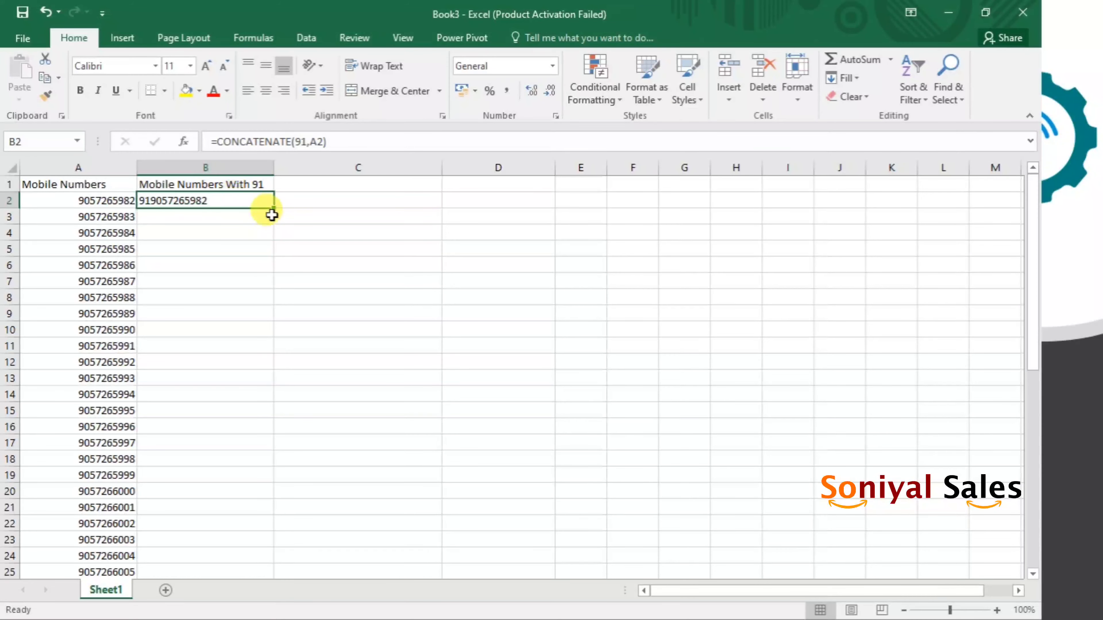
{"action": "left_click_drag", "start_coordinate": [275, 211], "coordinate": [264, 490]}
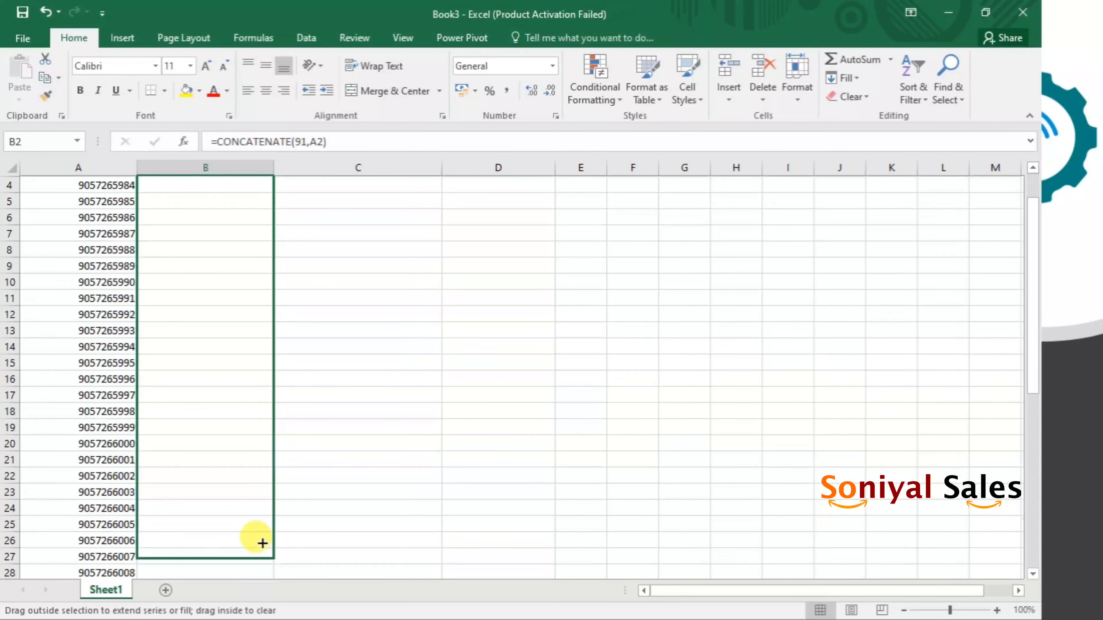
{"action": "left_click_drag", "start_coordinate": [263, 490], "coordinate": [256, 510]}
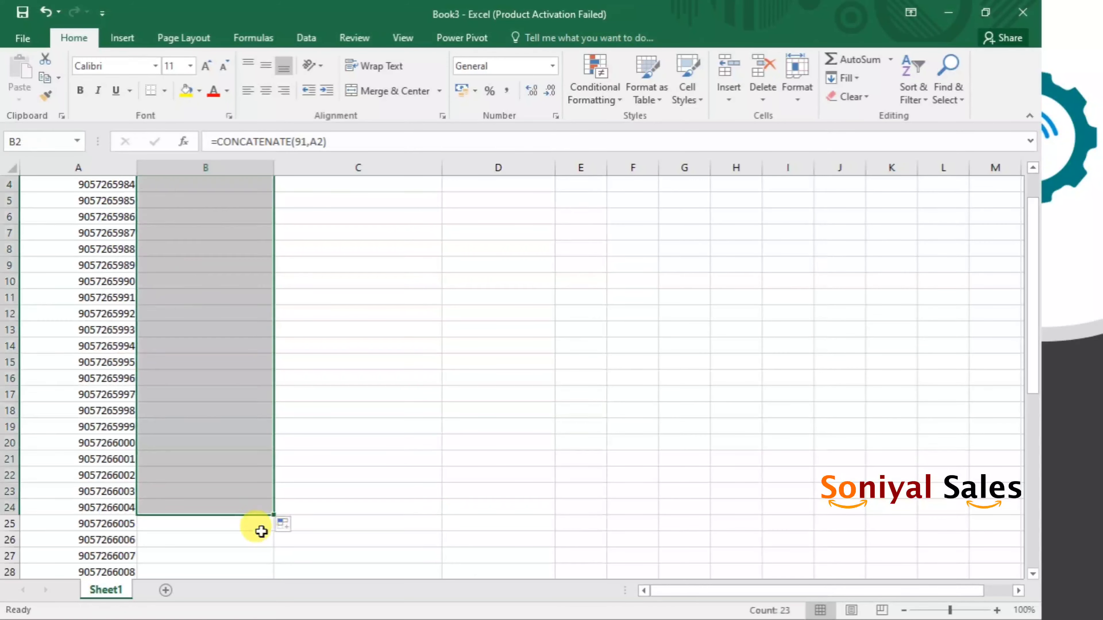
{"action": "scroll", "coordinate": [315, 529], "scroll_direction": "up", "scroll_amount": 1}
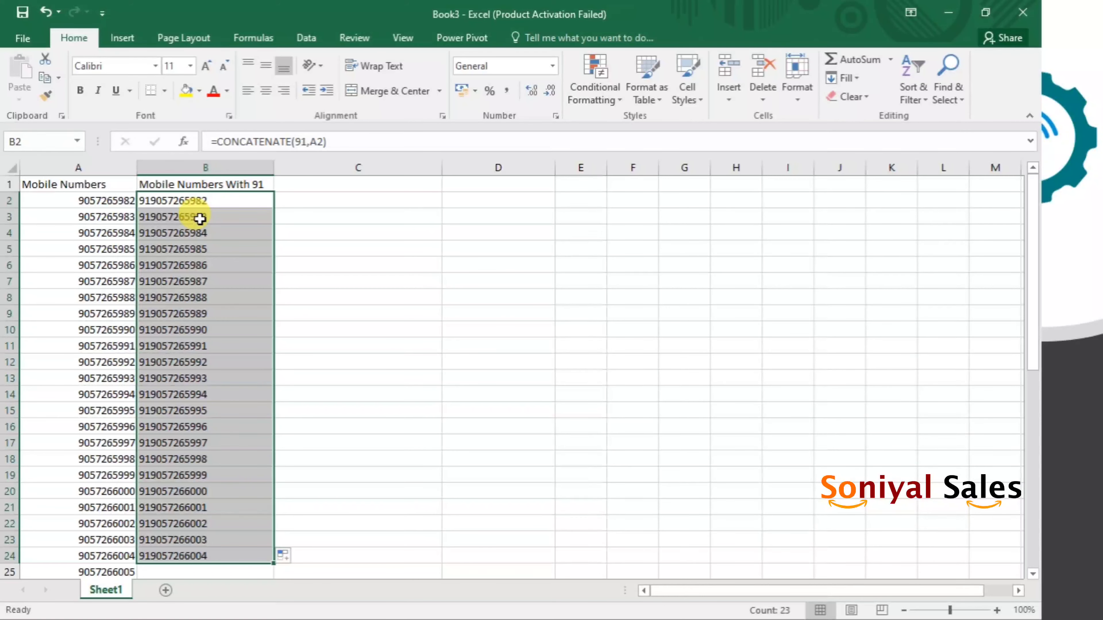
{"action": "key", "text": "ctrl+c"}
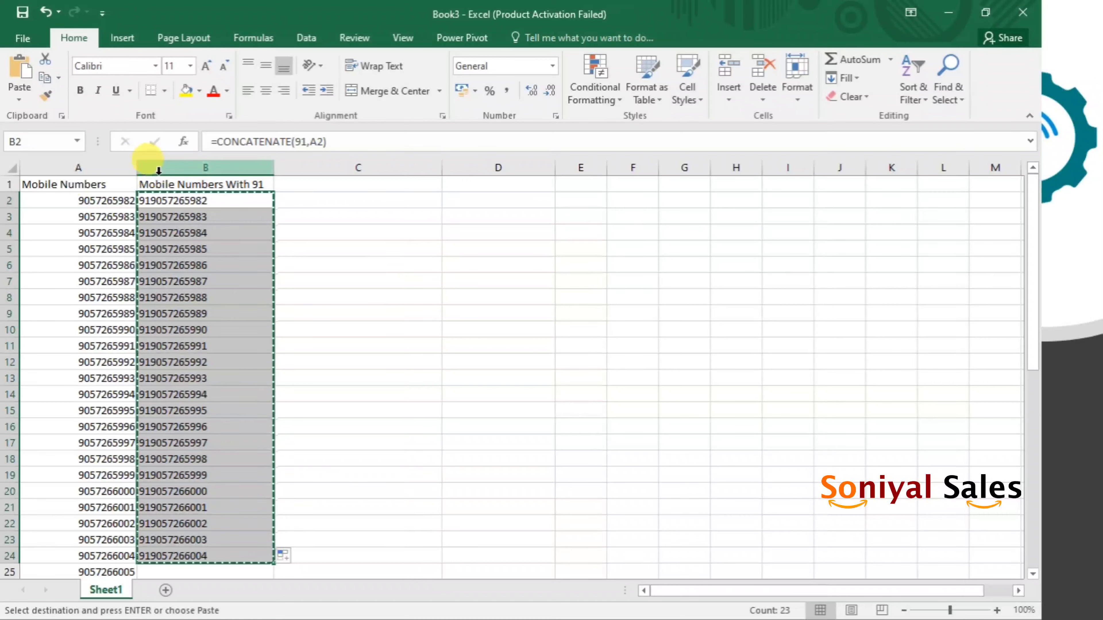
{"action": "left_click", "coordinate": [331, 202]}
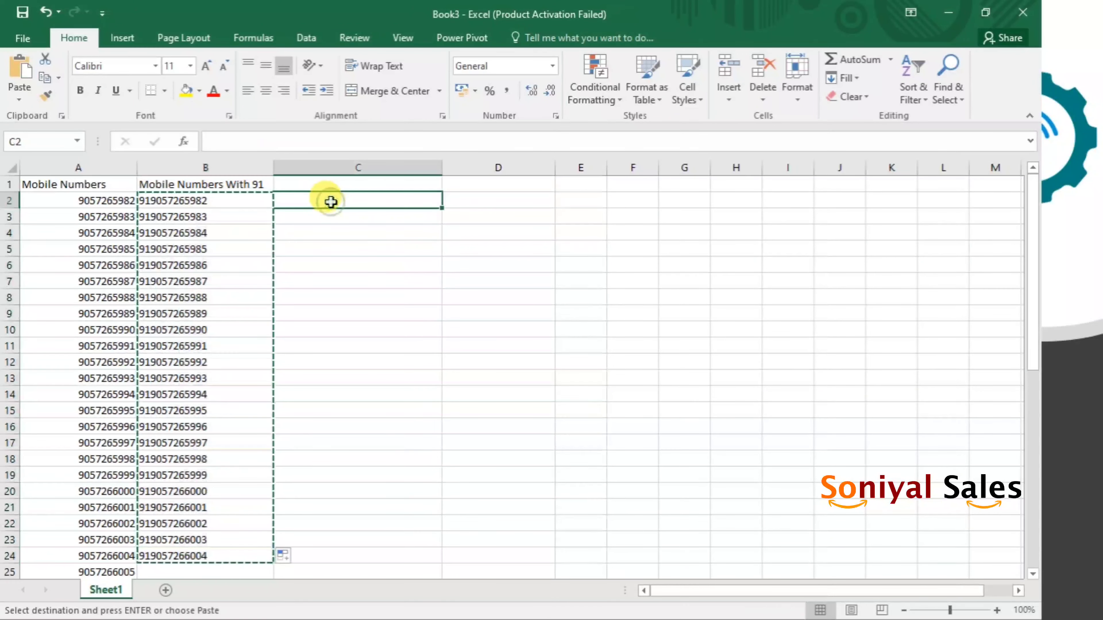
{"action": "key", "text": "ctrl+v"}
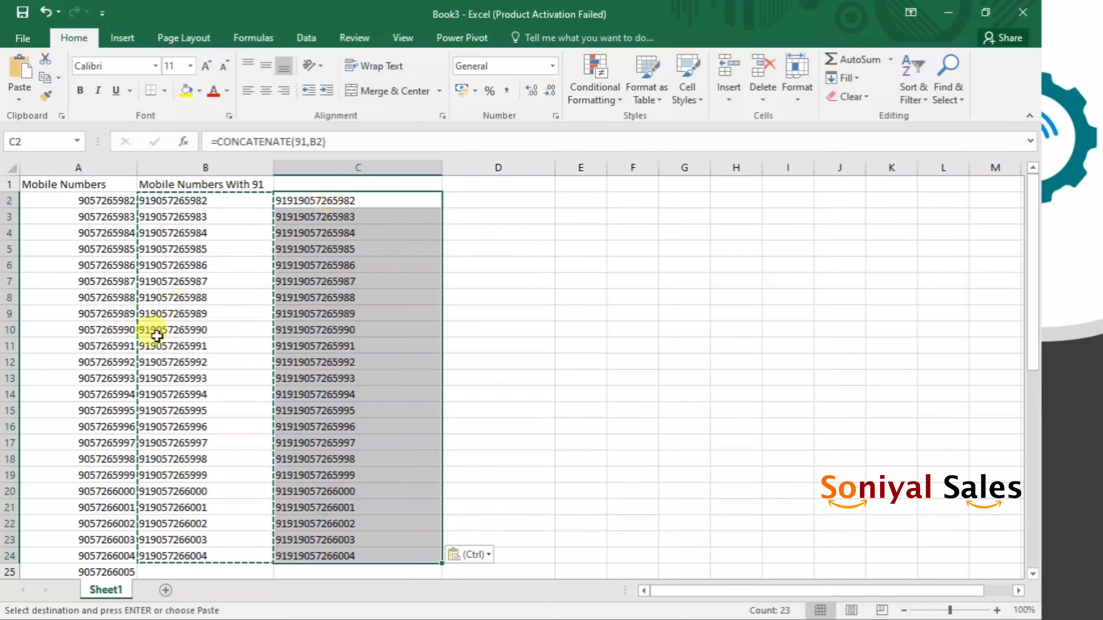
{"action": "left_click", "coordinate": [336, 307]}
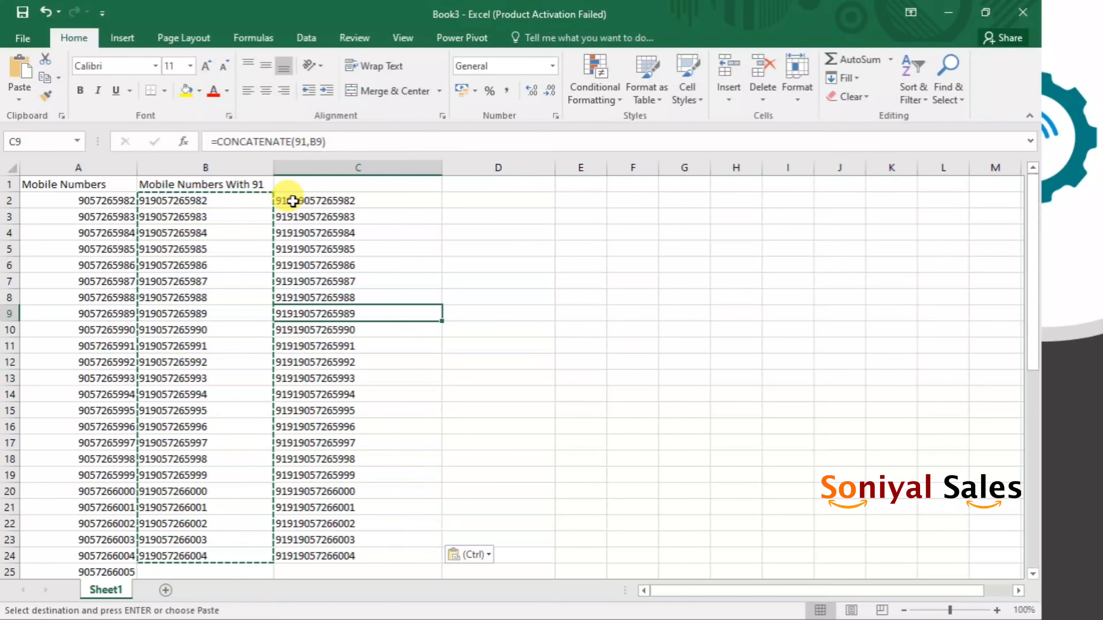
{"action": "left_click", "coordinate": [293, 201]}
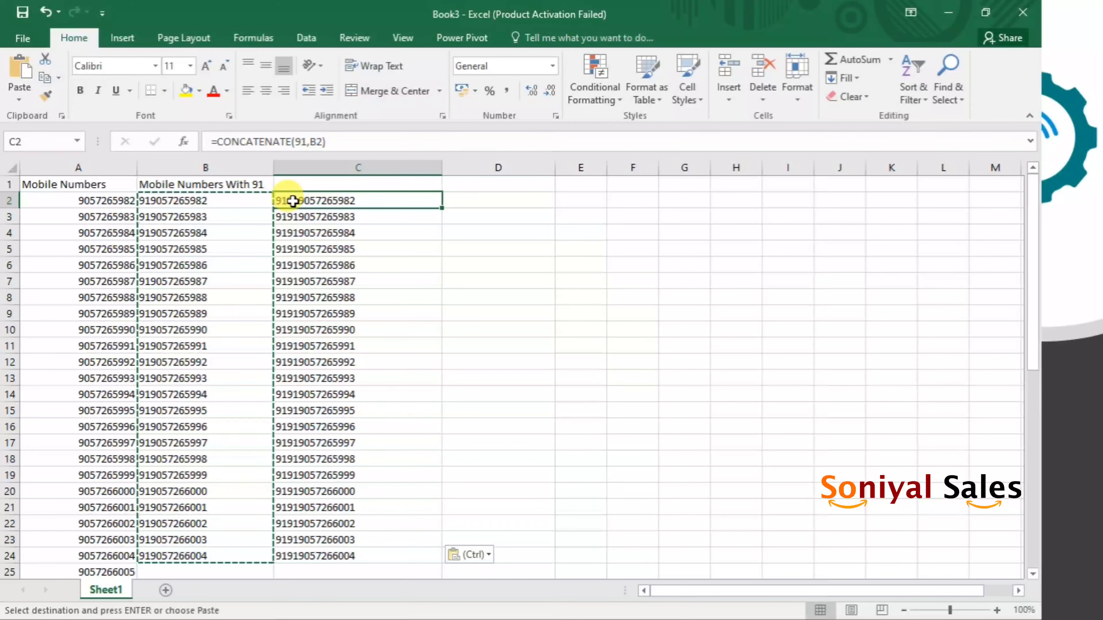
{"action": "right_click", "coordinate": [293, 201]}
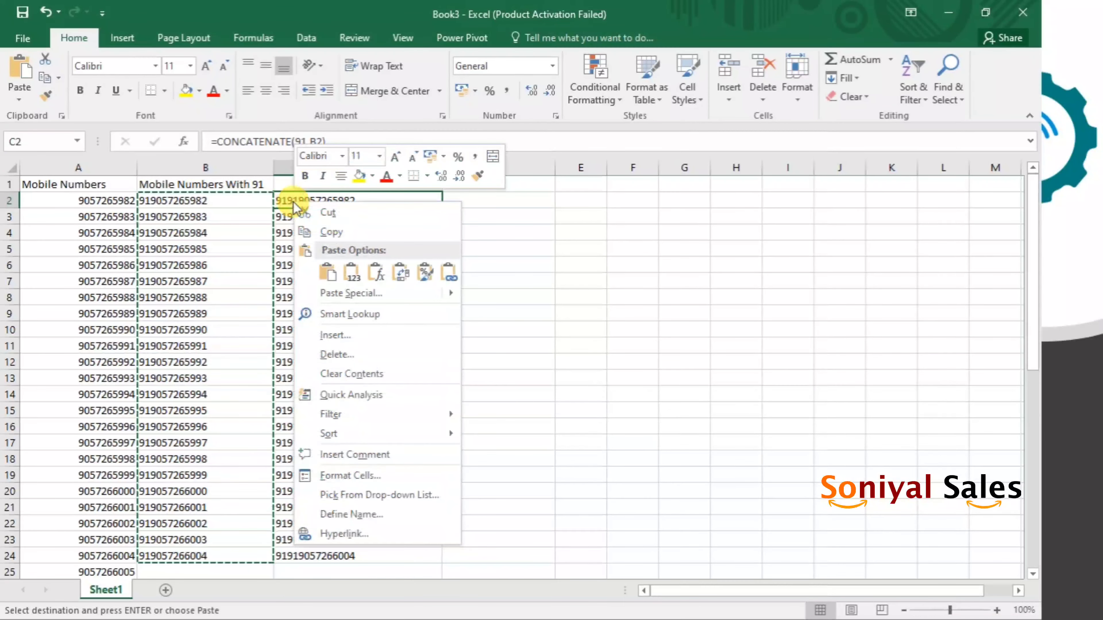
{"action": "left_click", "coordinate": [354, 273]}
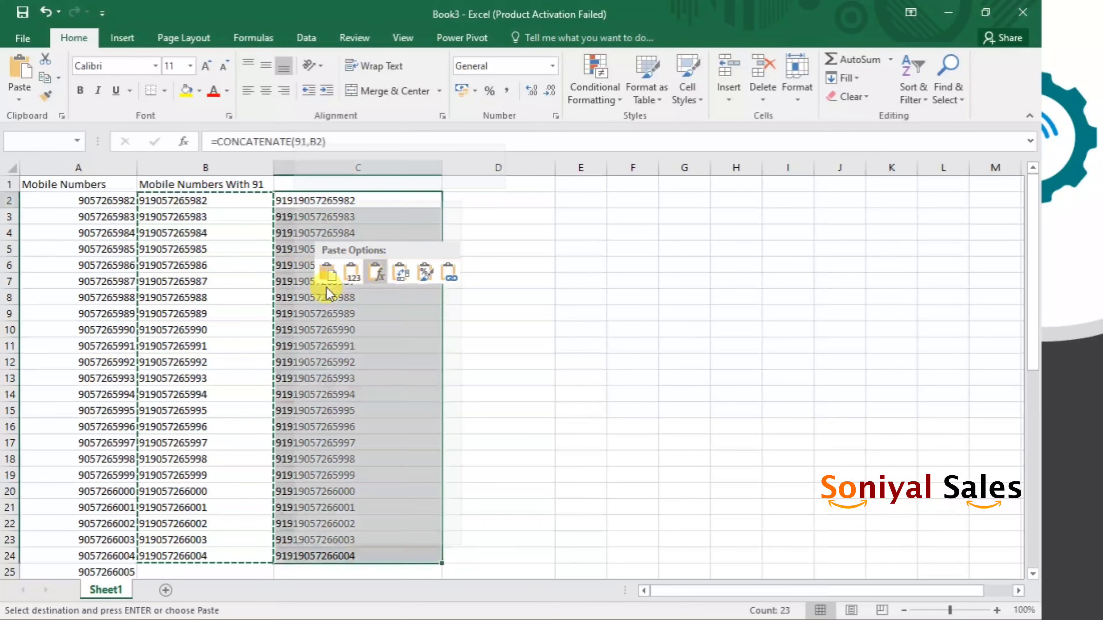
{"action": "left_click", "coordinate": [350, 271]}
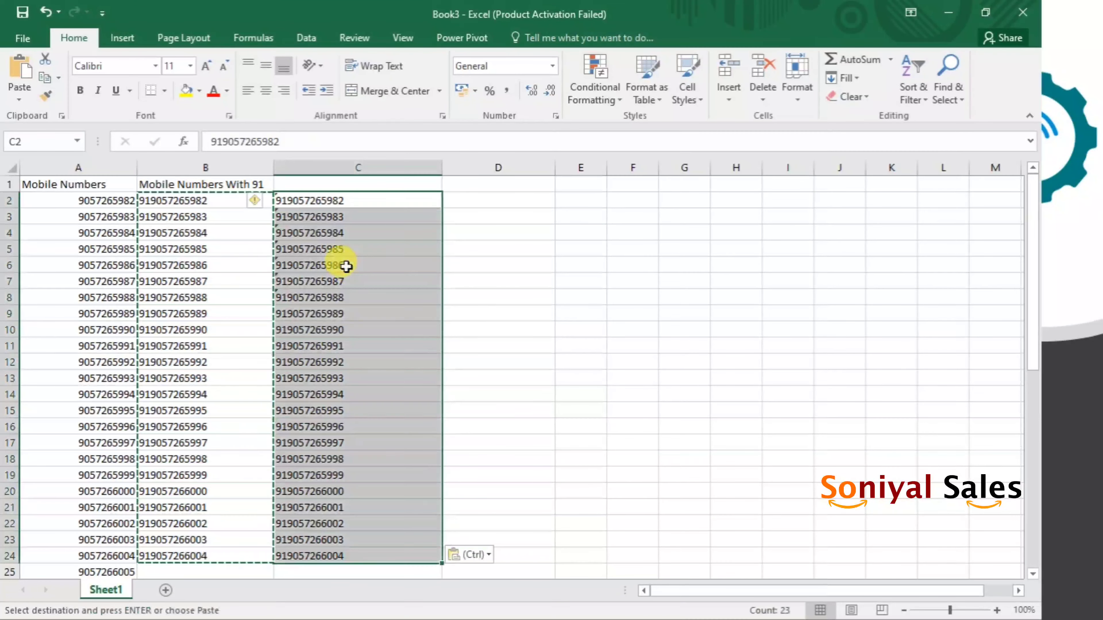
- Copy column C's new values and select C2:C24
{"action": "key", "text": "ctrl+c"}
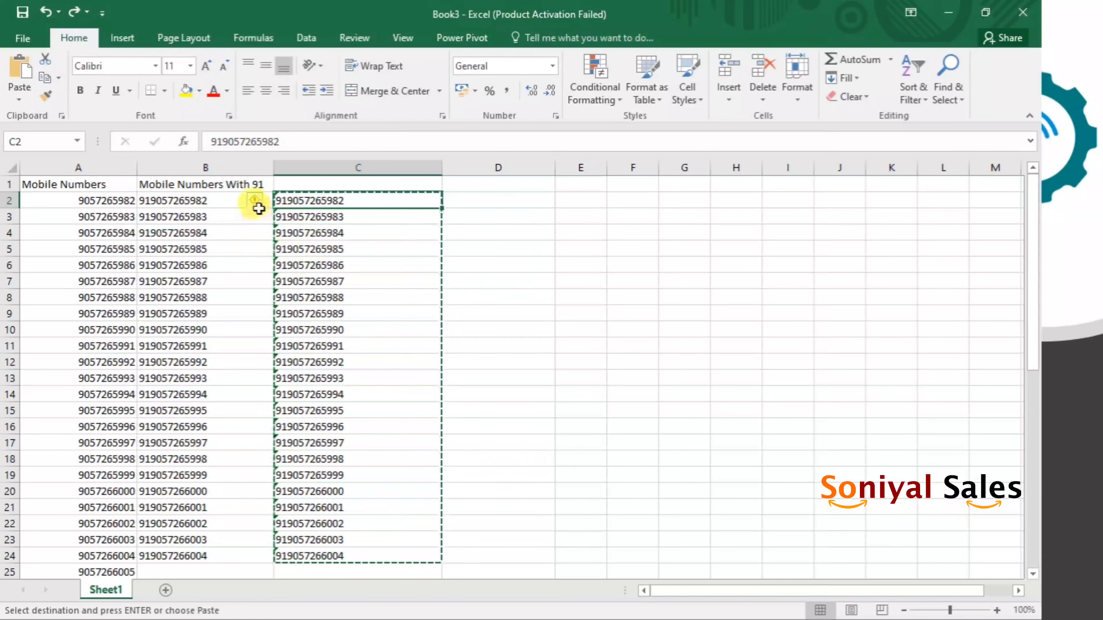
{"action": "mouse_move", "coordinate": [254, 201]}
{"action": "key", "text": "ctrl+shift+Down"}
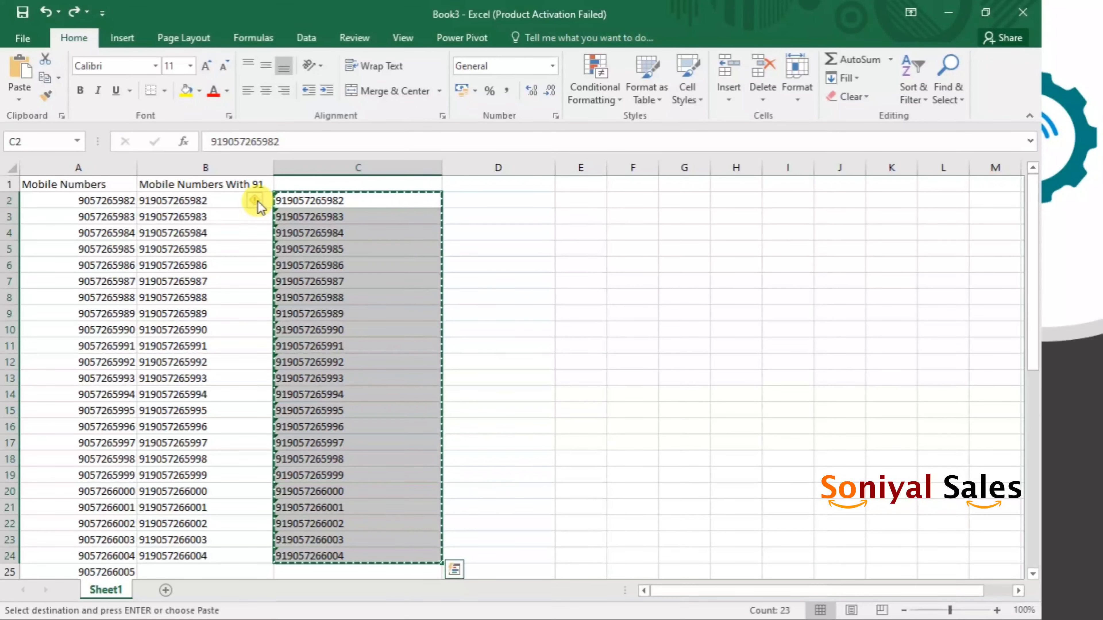
- Convert C2:C24 from text to numbers and format them as Number with 0 decimals
{"action": "left_click", "coordinate": [258, 202]}
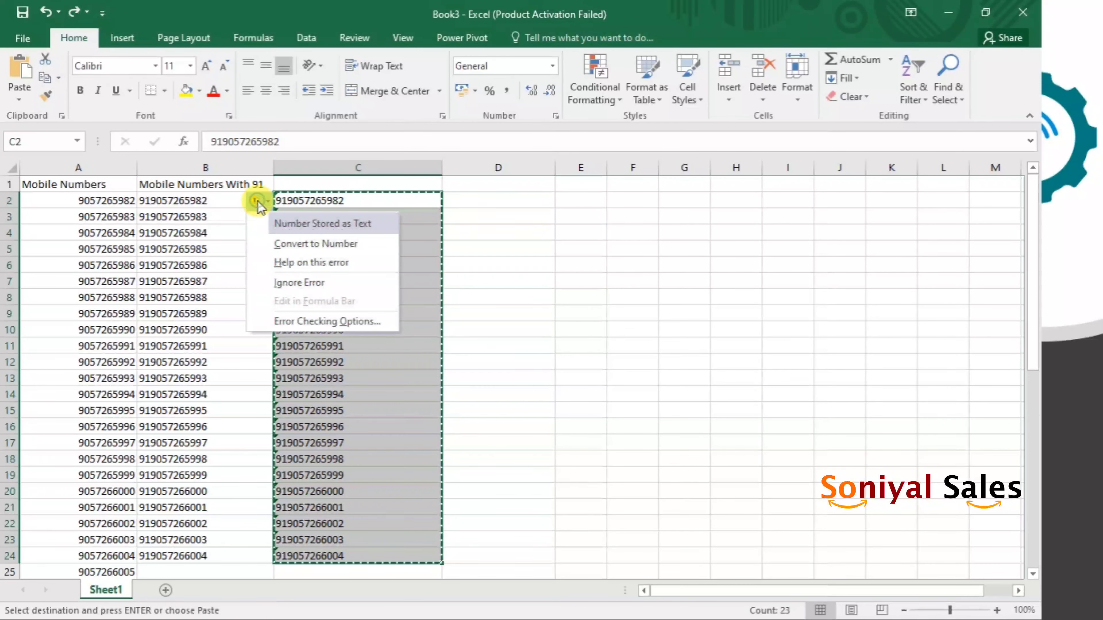
{"action": "left_click", "coordinate": [299, 246]}
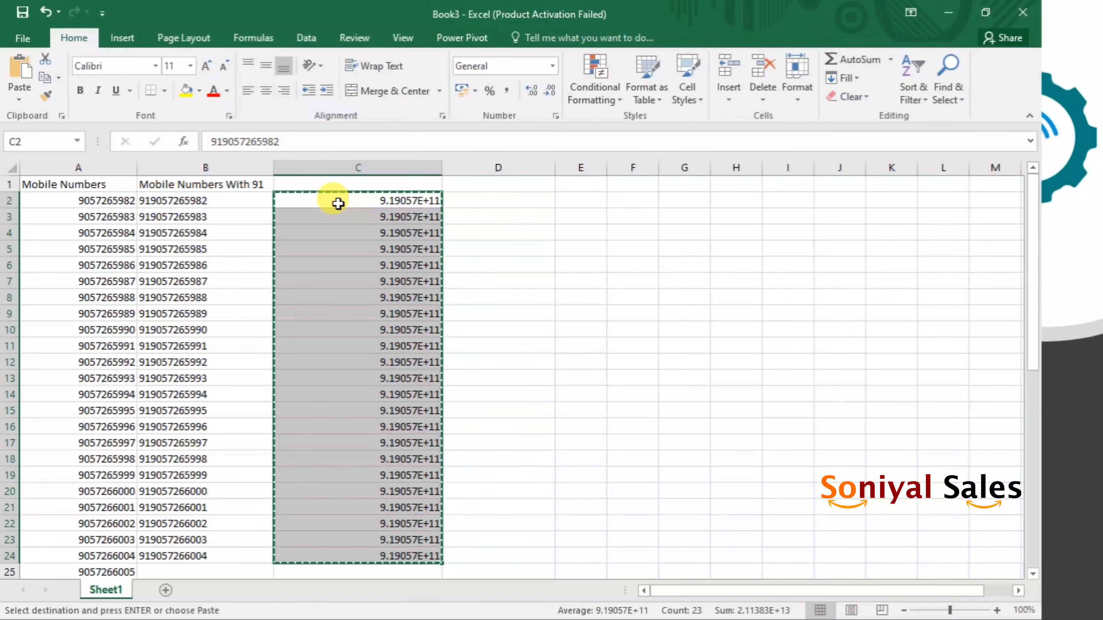
{"action": "right_click", "coordinate": [339, 204]}
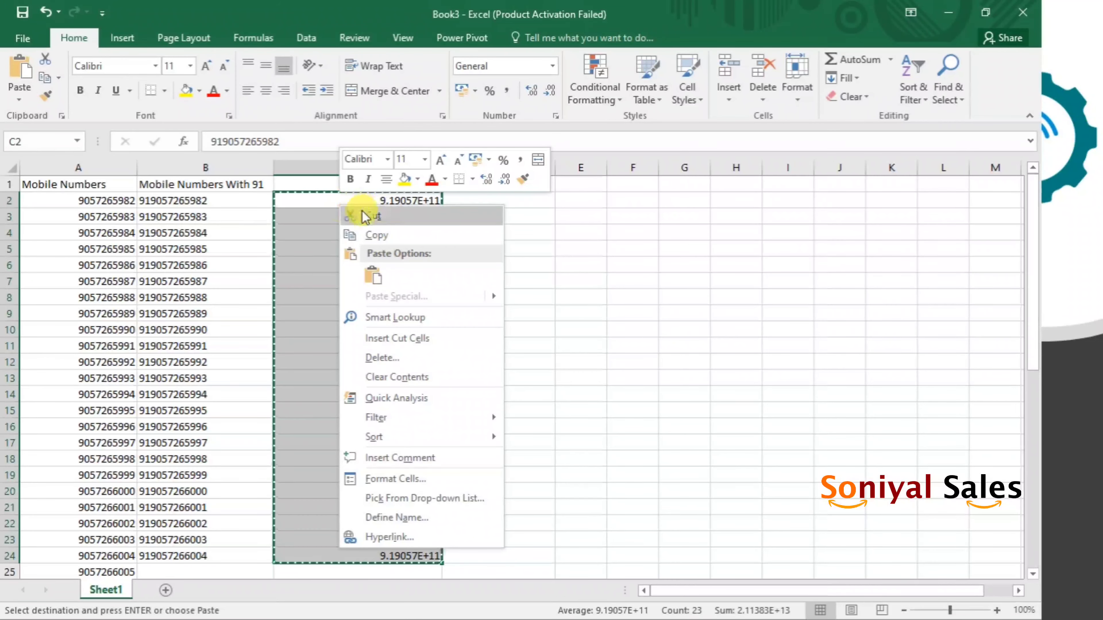
{"action": "left_click", "coordinate": [391, 480]}
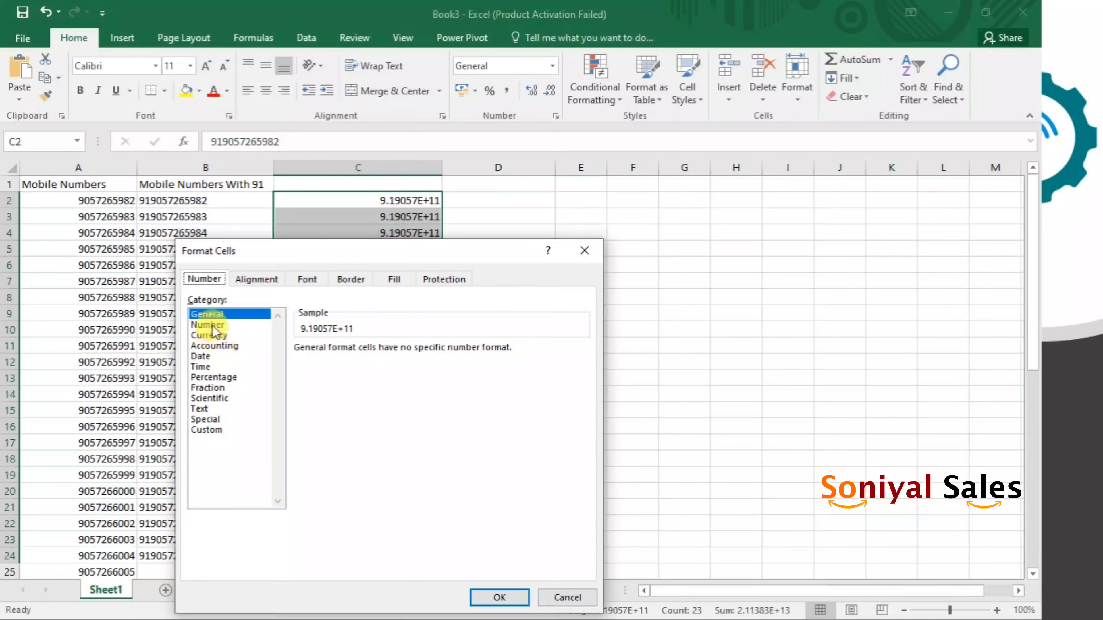
{"action": "left_click", "coordinate": [212, 324]}
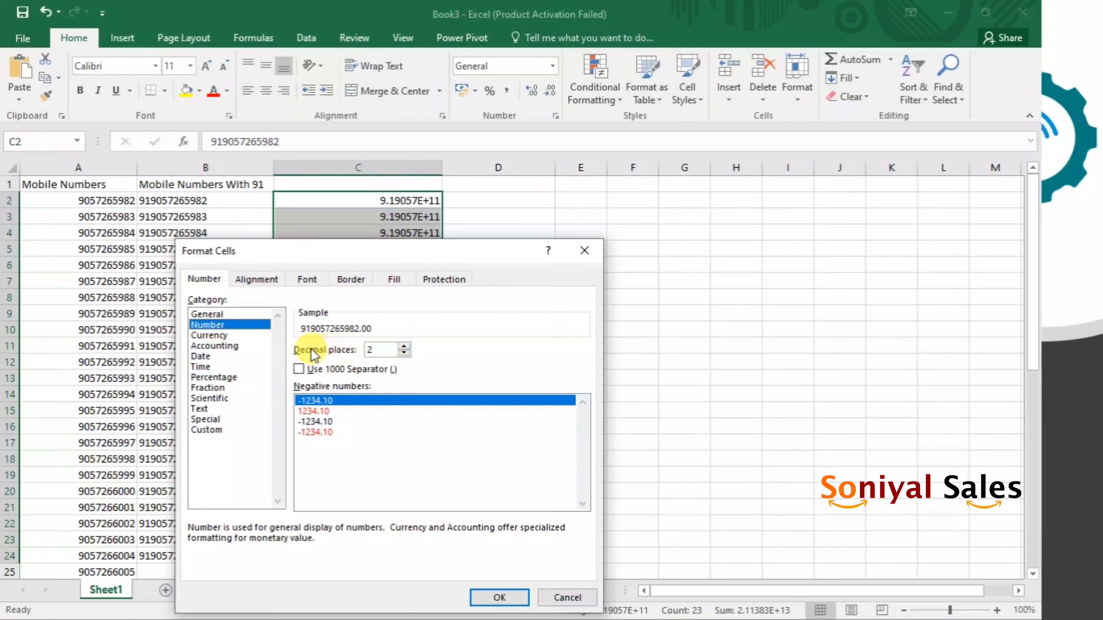
{"action": "left_click", "coordinate": [404, 354]}
{"action": "left_click", "coordinate": [403, 353]}
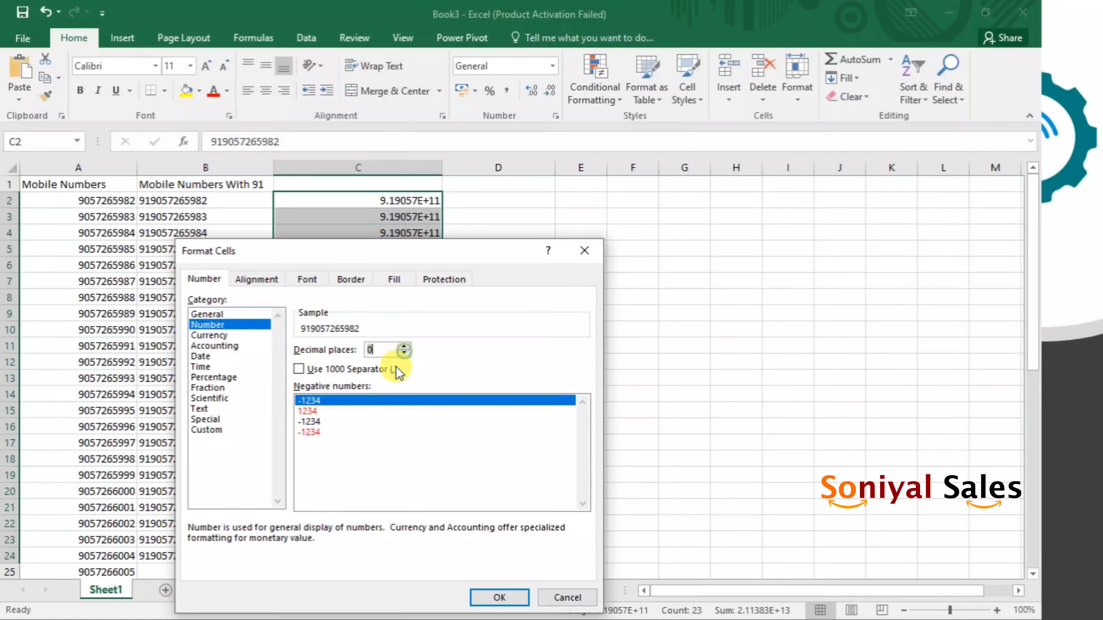
{"action": "left_click", "coordinate": [499, 597]}
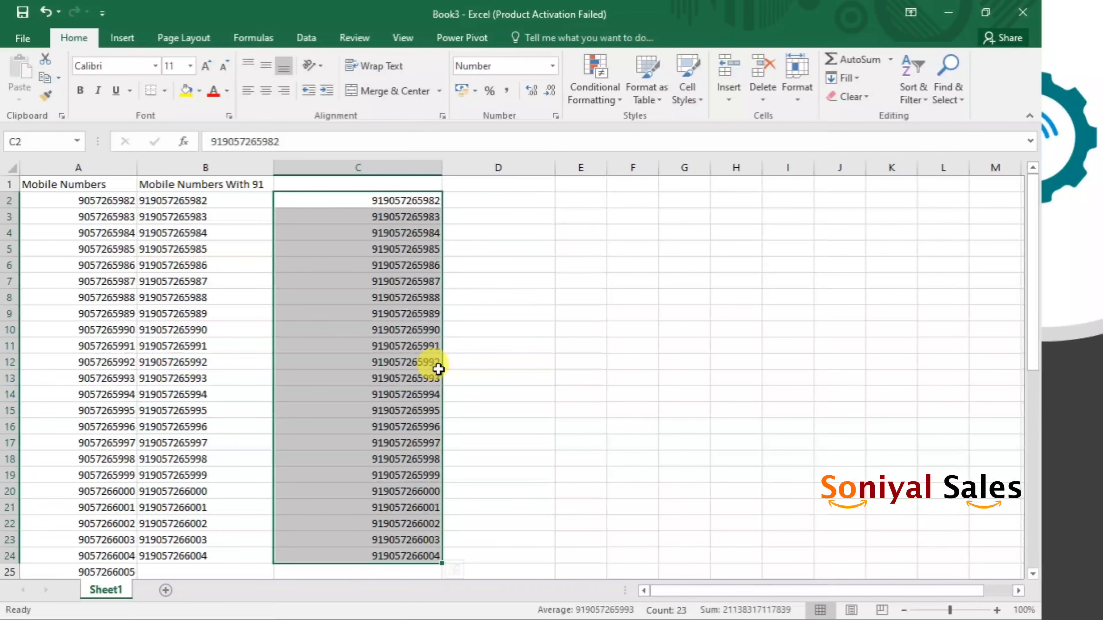
{"action": "key", "text": "shift+Down"}
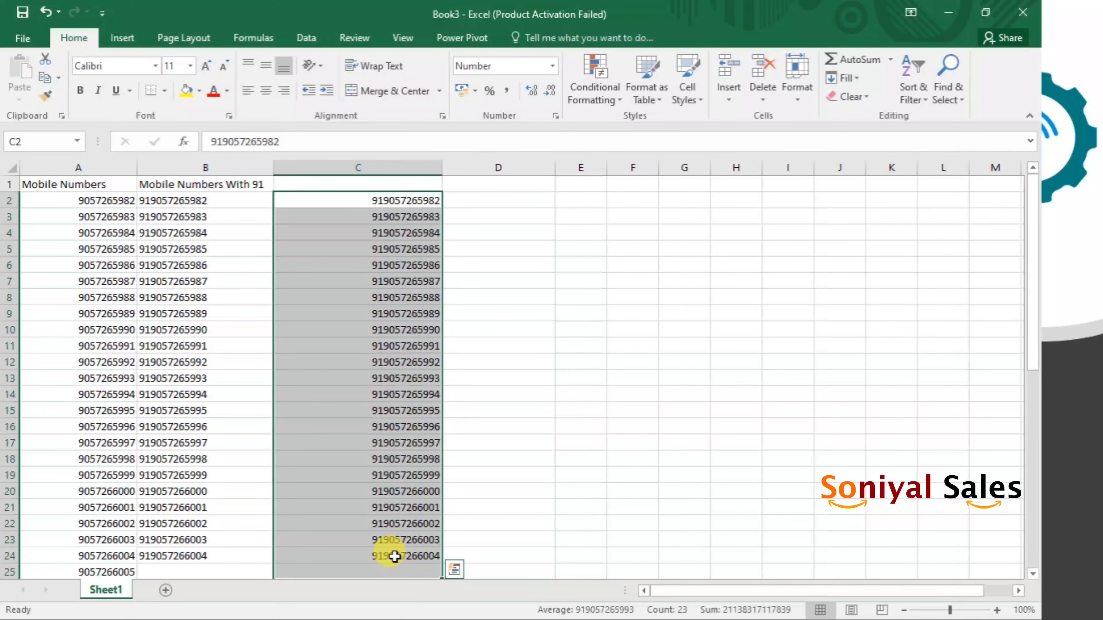
- Deselect column C and select the original mobile numbers in A2:A24
{"action": "left_click", "coordinate": [374, 491]}
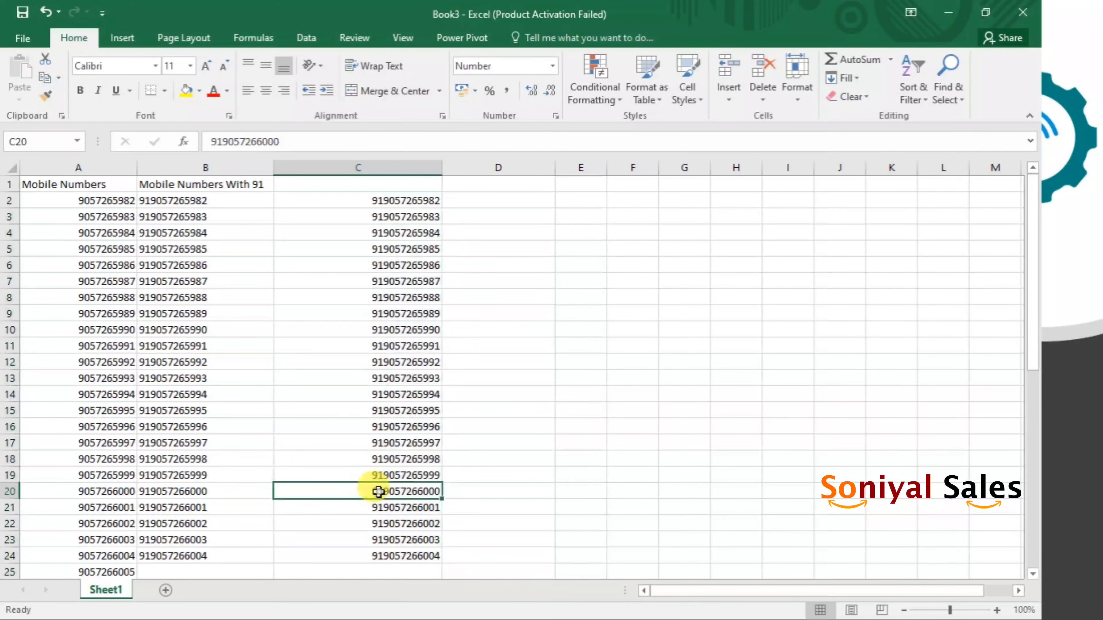
{"action": "scroll", "coordinate": [389, 434], "scroll_direction": "down", "scroll_amount": 4}
{"action": "scroll", "coordinate": [382, 249], "scroll_direction": "up", "scroll_amount": 2}
{"action": "scroll", "coordinate": [393, 288], "scroll_direction": "up", "scroll_amount": 1}
{"action": "scroll", "coordinate": [393, 287], "scroll_direction": "up", "scroll_amount": 1}
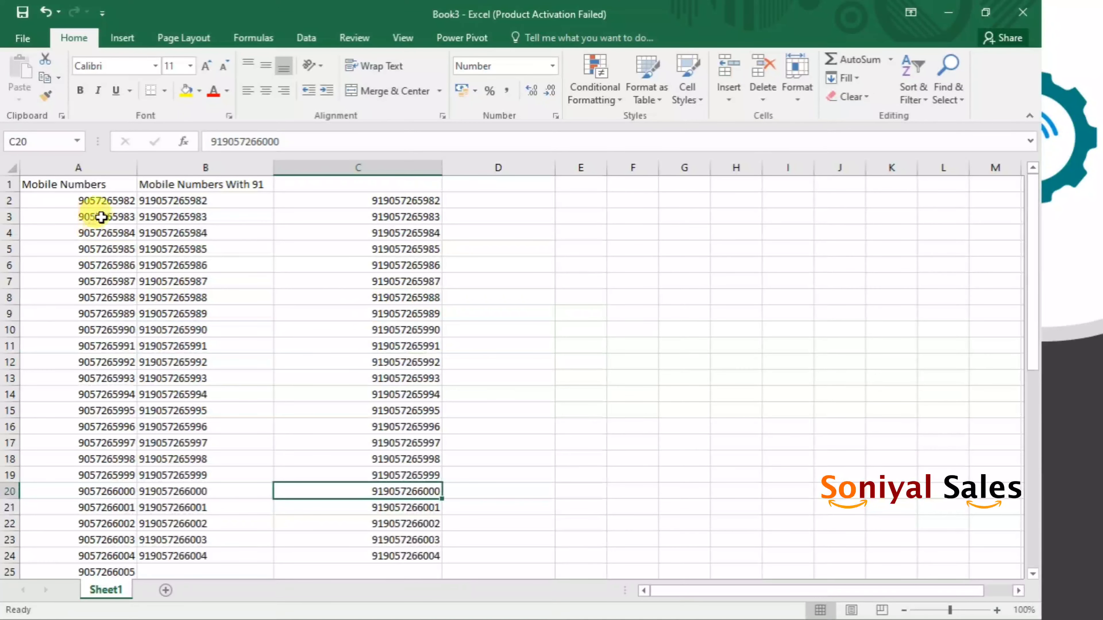
{"action": "scroll", "coordinate": [315, 480], "scroll_direction": "down", "scroll_amount": 10}
{"action": "scroll", "coordinate": [308, 472], "scroll_direction": "up", "scroll_amount": 9}
{"action": "scroll", "coordinate": [307, 472], "scroll_direction": "up", "scroll_amount": 1}
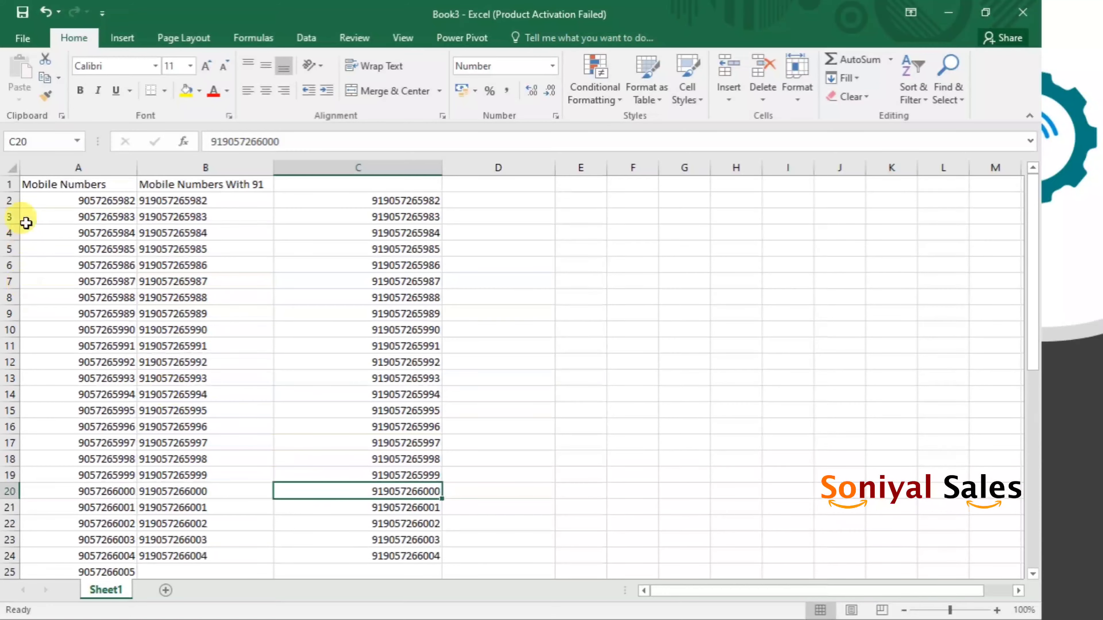
{"action": "mouse_move", "coordinate": [70, 200]}
{"action": "left_mouse_down"}
{"action": "mouse_move", "coordinate": [96, 459]}
{"action": "mouse_move", "coordinate": [91, 540]}
{"action": "left_mouse_up"}
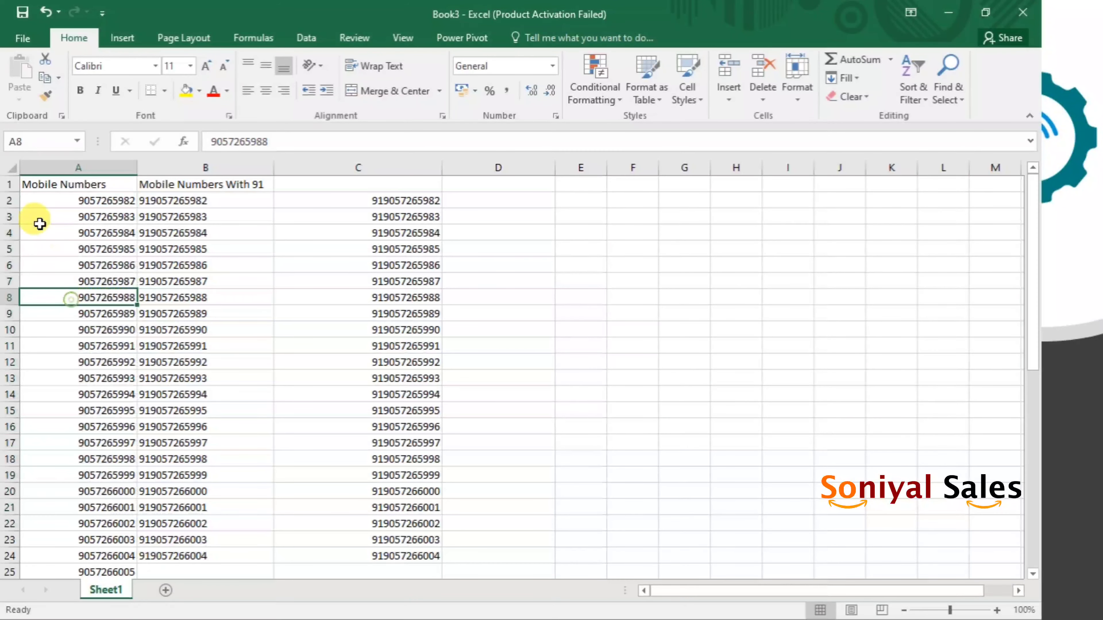
{"action": "mouse_move", "coordinate": [37, 202]}
{"action": "left_mouse_down"}
{"action": "mouse_move", "coordinate": [74, 423]}
{"action": "mouse_move", "coordinate": [70, 554]}
{"action": "left_mouse_up"}
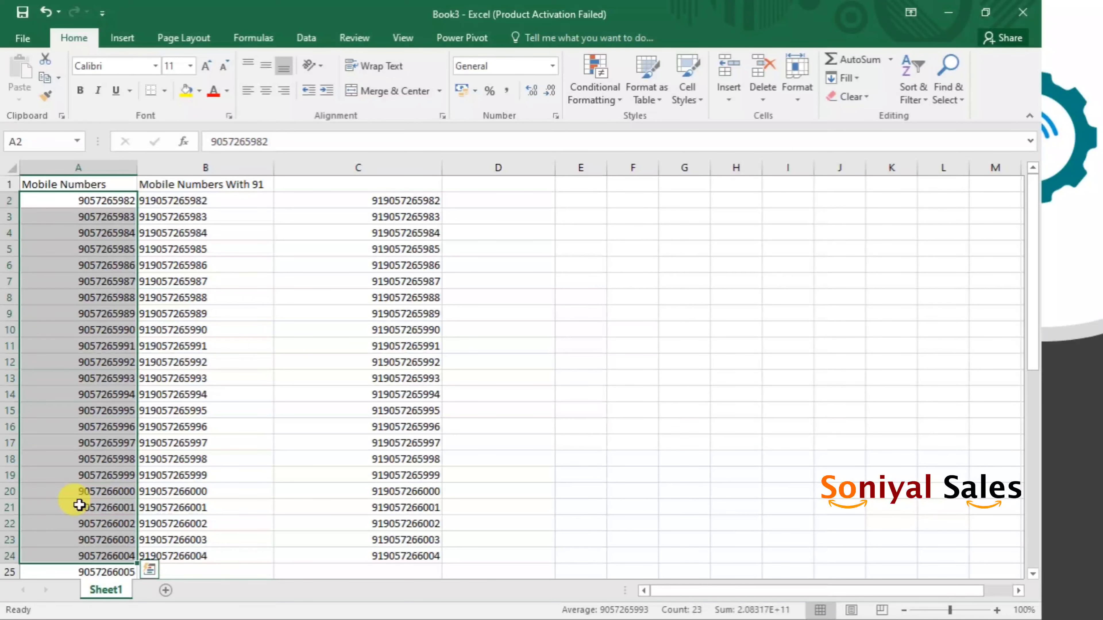
- Delete A2:A24, review column B's formulas now showing 91, and select B2:B24
{"action": "key", "text": "Delete"}
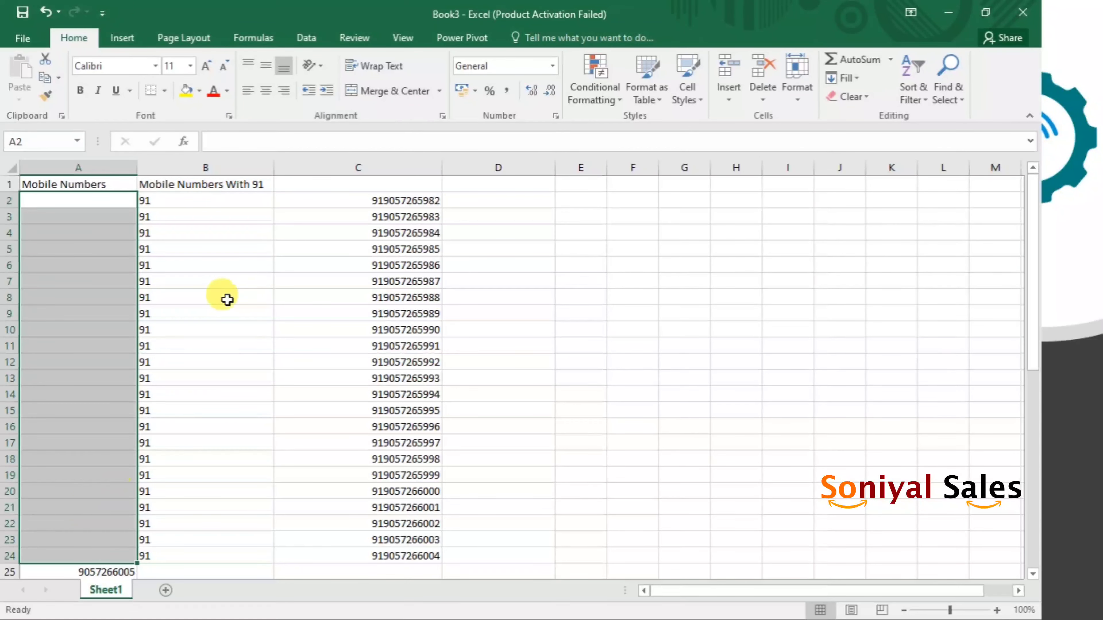
{"action": "left_click", "coordinate": [150, 199]}
{"action": "left_click", "coordinate": [174, 220]}
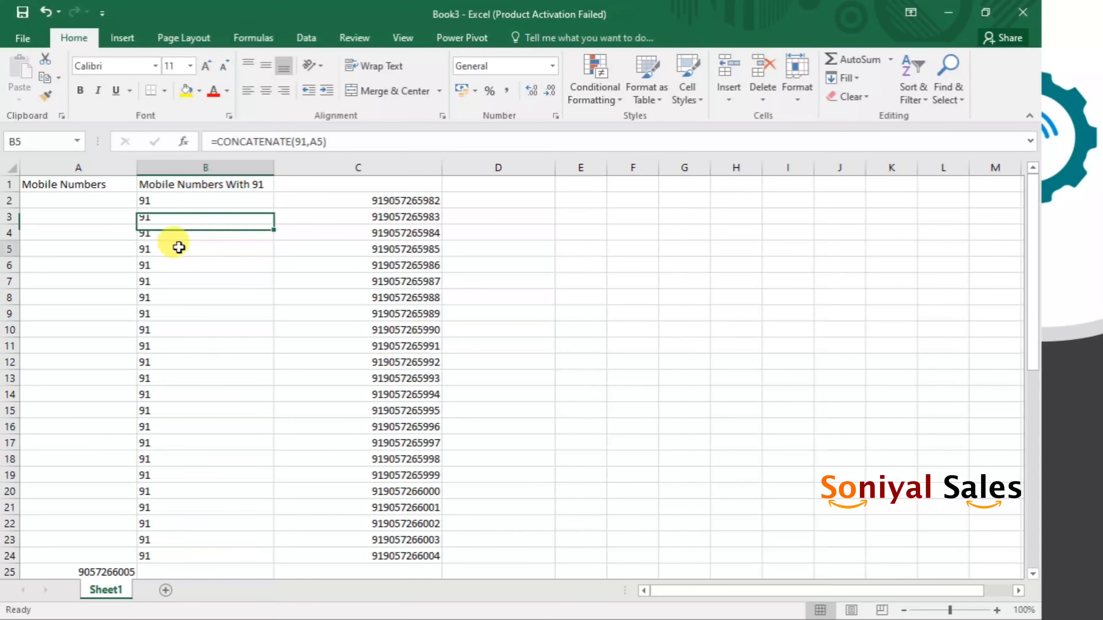
{"action": "left_click", "coordinate": [187, 297]}
{"action": "left_click", "coordinate": [186, 346]}
{"action": "left_click", "coordinate": [186, 443]}
{"action": "left_click", "coordinate": [182, 492]}
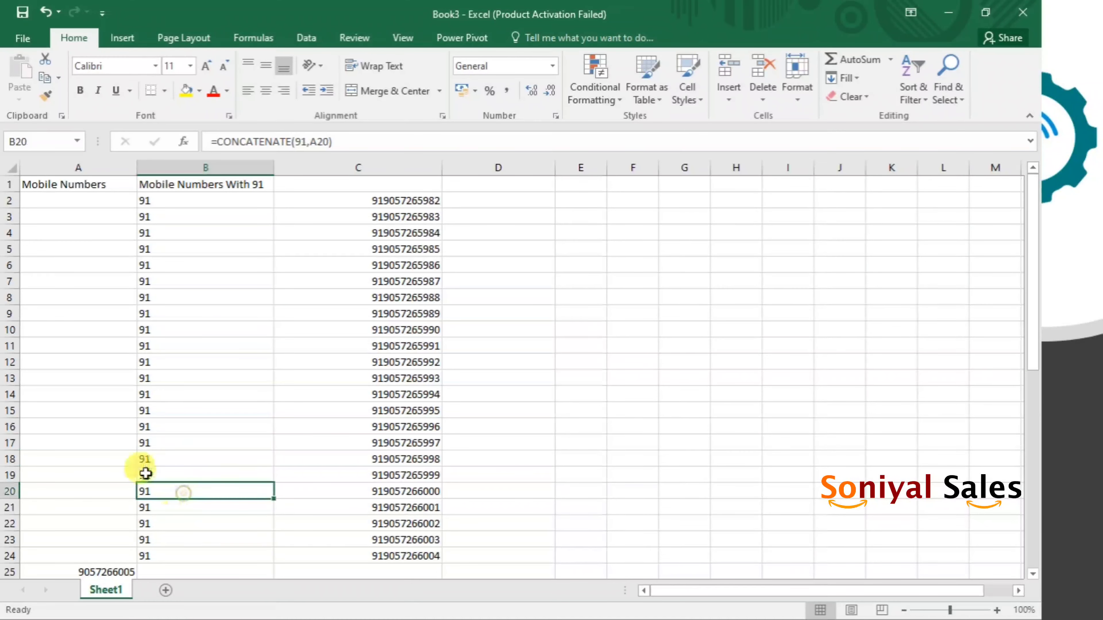
{"action": "mouse_move", "coordinate": [61, 199]}
{"action": "left_mouse_down"}
{"action": "mouse_move", "coordinate": [97, 417]}
{"action": "mouse_move", "coordinate": [98, 554]}
{"action": "left_mouse_up"}
{"action": "left_click_drag", "start_coordinate": [156, 200], "coordinate": [176, 553]}
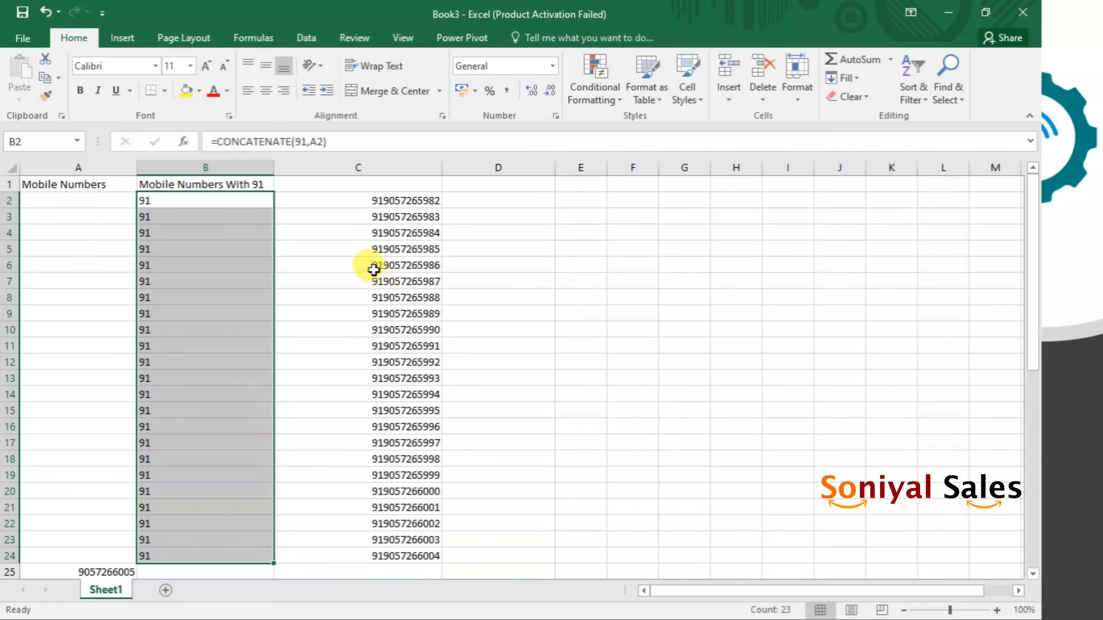
- Fill the CONCATENATE formula from B24 down to B50
{"action": "left_click", "coordinate": [322, 205]}
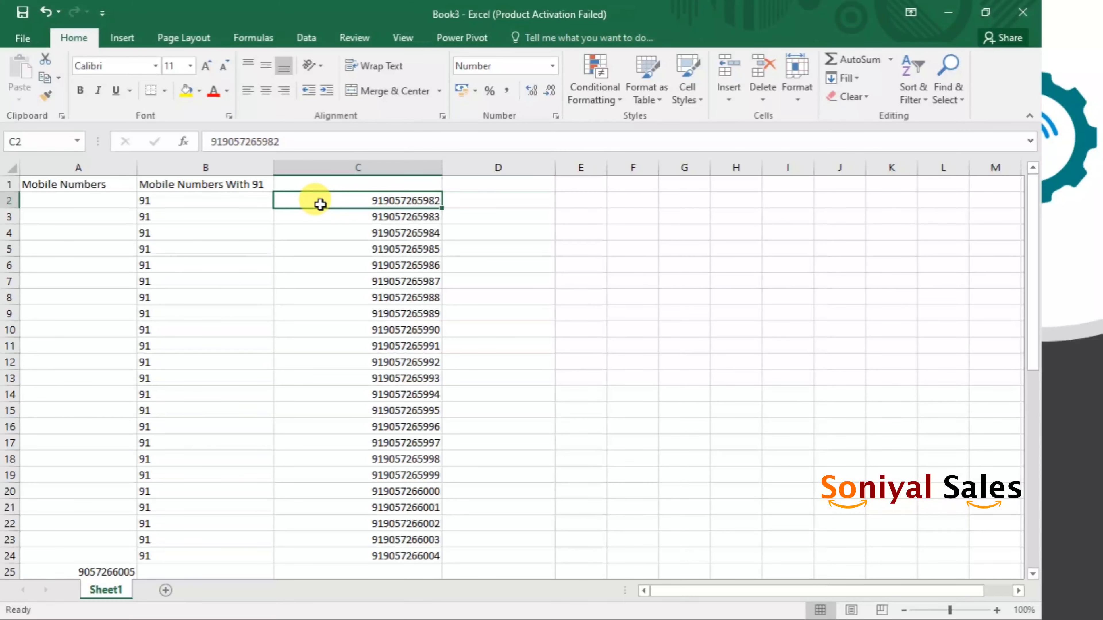
{"action": "scroll", "coordinate": [330, 239], "scroll_direction": "down", "scroll_amount": 6}
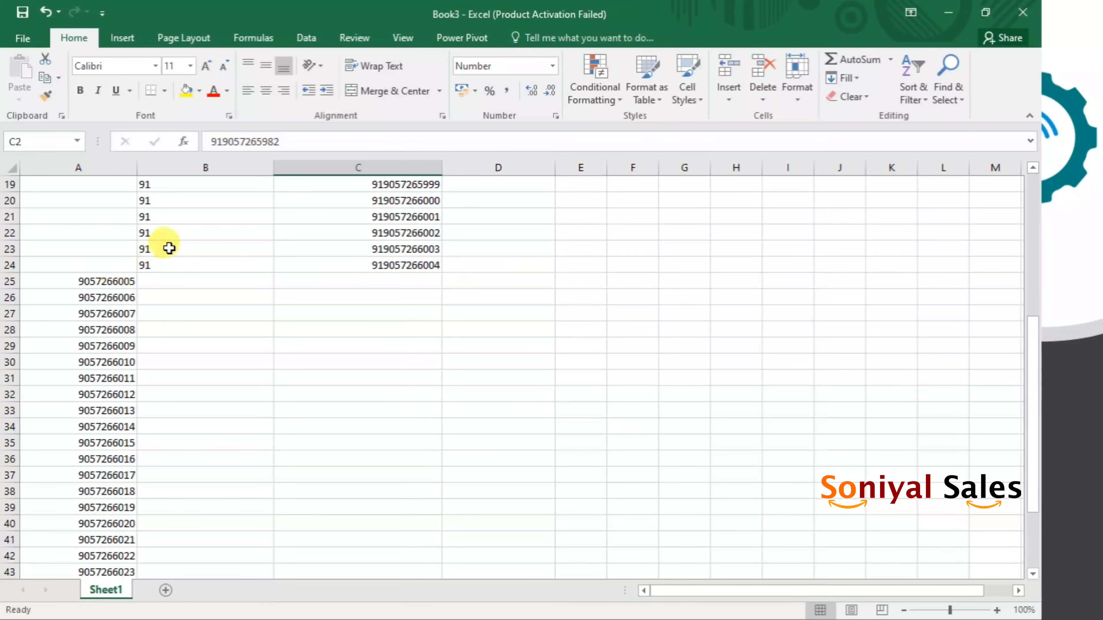
{"action": "left_click", "coordinate": [164, 266]}
{"action": "mouse_move", "coordinate": [273, 273]}
{"action": "left_mouse_down"}
{"action": "mouse_move", "coordinate": [272, 601]}
{"action": "mouse_move", "coordinate": [246, 561]}
{"action": "left_mouse_up"}
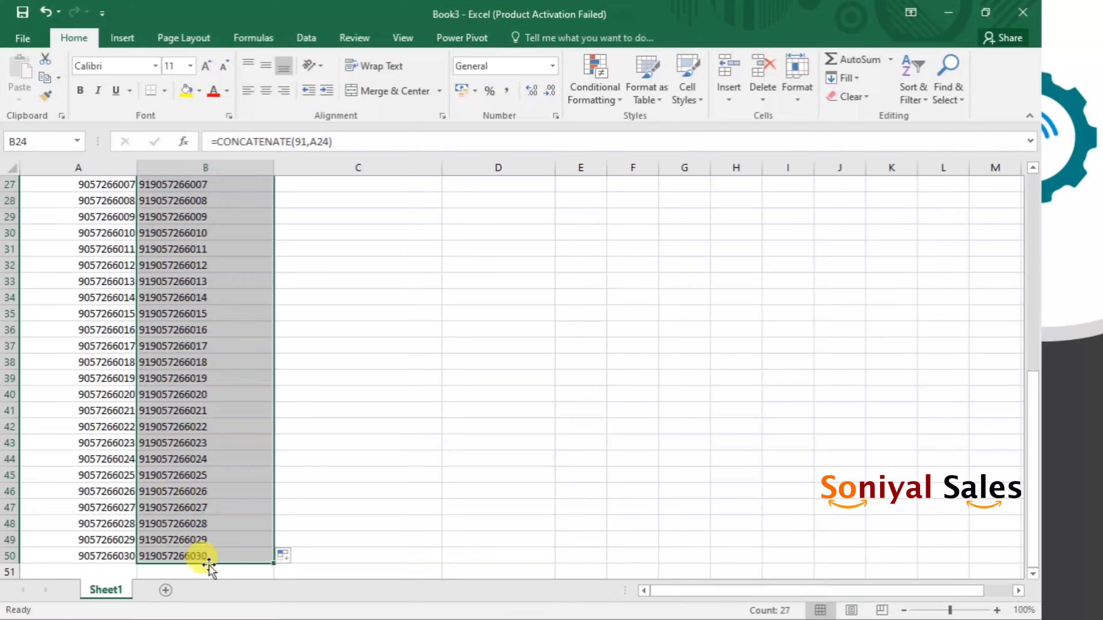
{"action": "scroll", "coordinate": [234, 573], "scroll_direction": "up", "scroll_amount": 3}
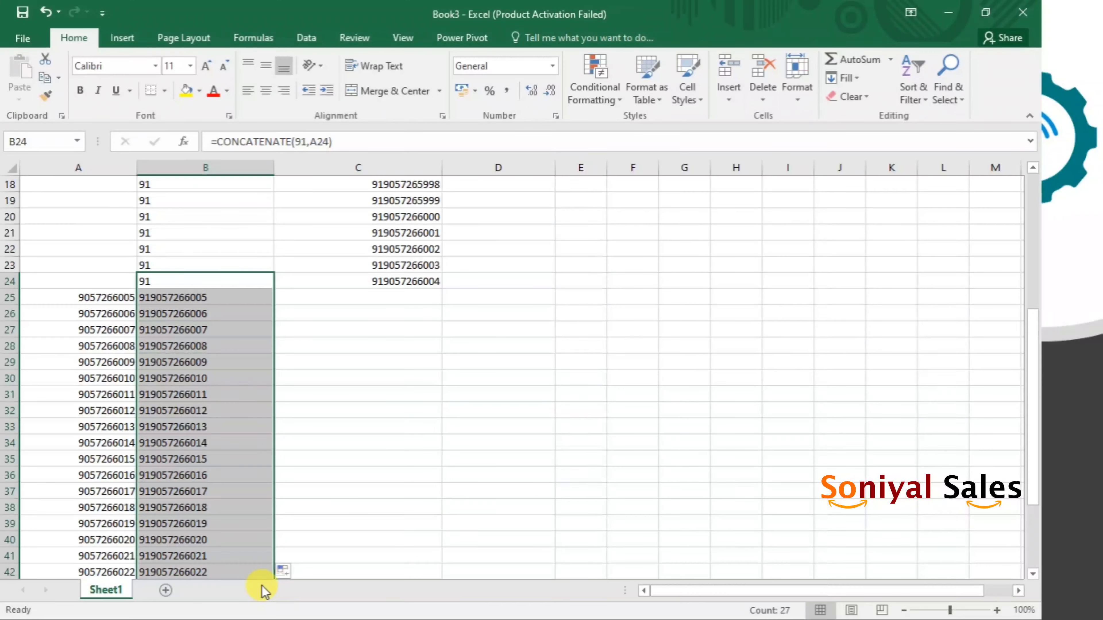
- Select B25:B50 and copy the 91-prefixed numbers
{"action": "left_click", "coordinate": [185, 333]}
{"action": "left_click", "coordinate": [185, 300]}
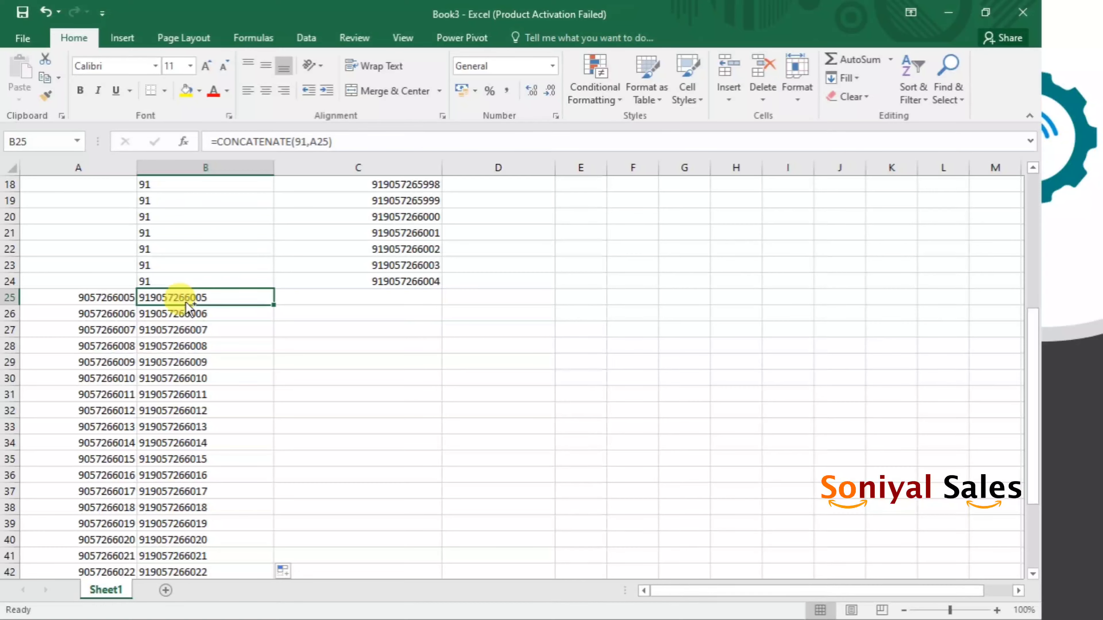
{"action": "key", "text": "ctrl+shift+Down"}
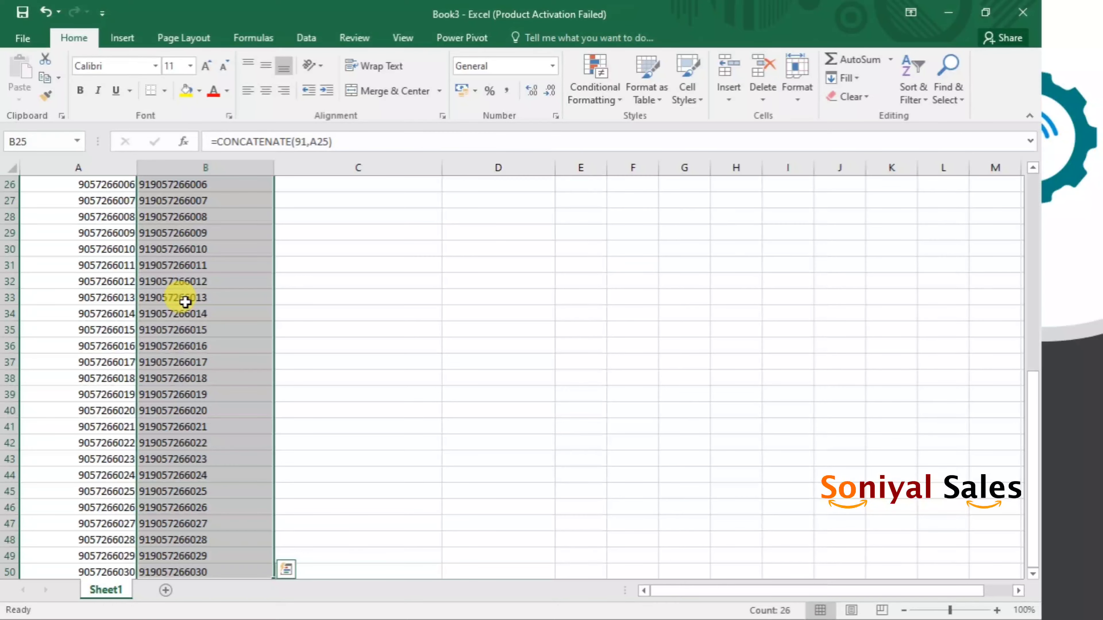
{"action": "key", "text": "ctrl+c"}
- Paste the copied numbers as values only into column C starting at C25
{"action": "key", "text": "ctrl+q"}
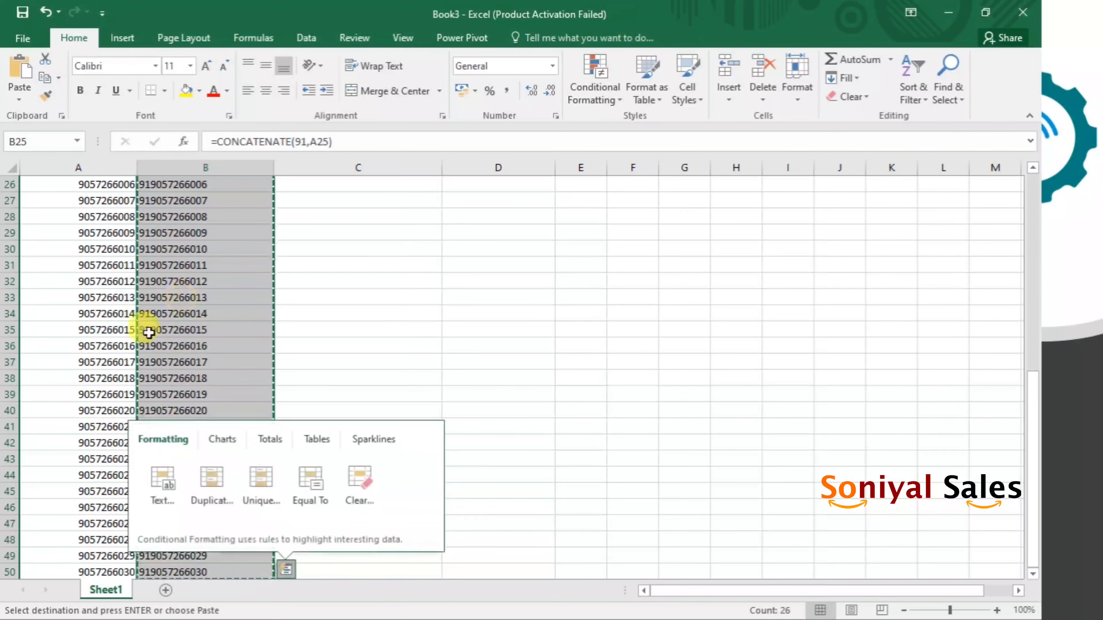
{"action": "left_click", "coordinate": [380, 340]}
{"action": "scroll", "coordinate": [376, 343], "scroll_direction": "up", "scroll_amount": 6}
{"action": "scroll", "coordinate": [330, 333], "scroll_direction": "down", "scroll_amount": 3}
{"action": "left_click", "coordinate": [334, 346]}
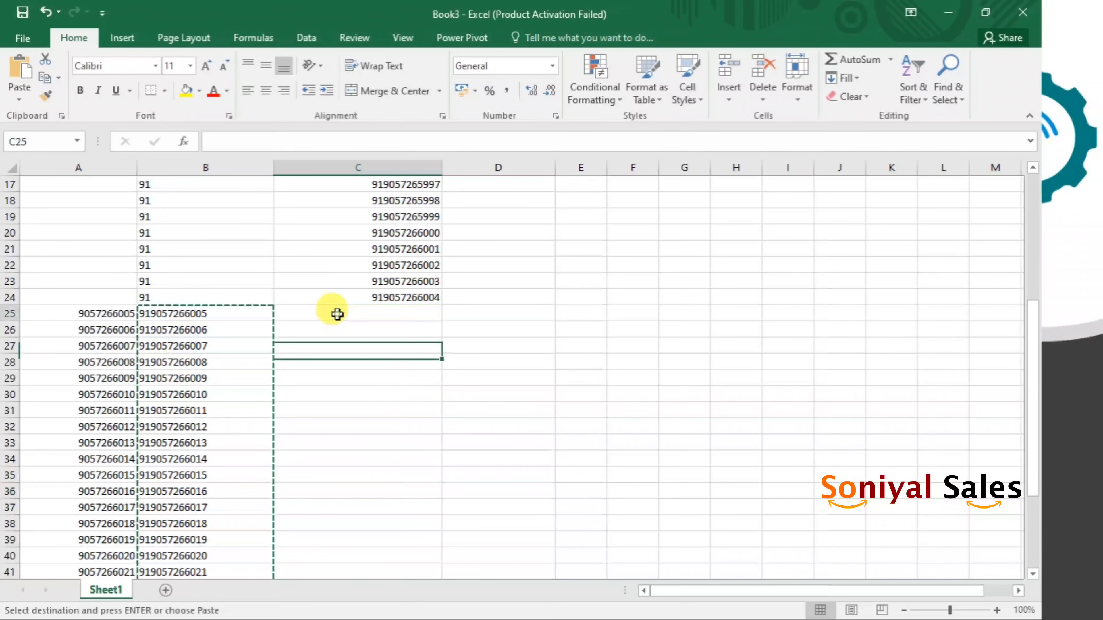
{"action": "left_click", "coordinate": [337, 313]}
{"action": "right_click", "coordinate": [338, 314]}
{"action": "left_click", "coordinate": [397, 346]}
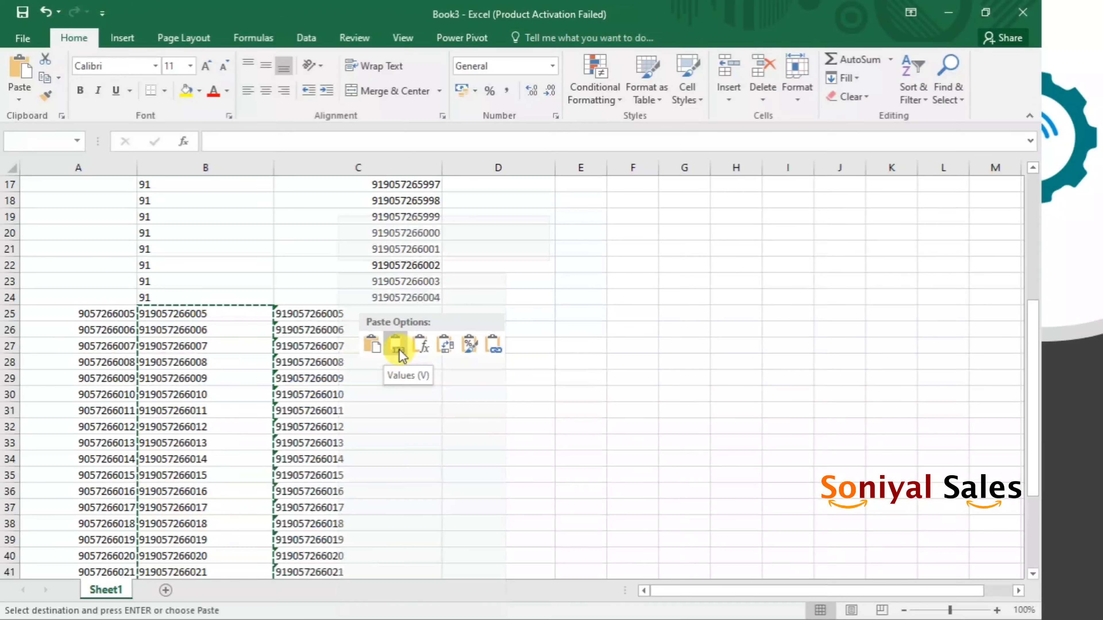
{"action": "left_click", "coordinate": [397, 348]}
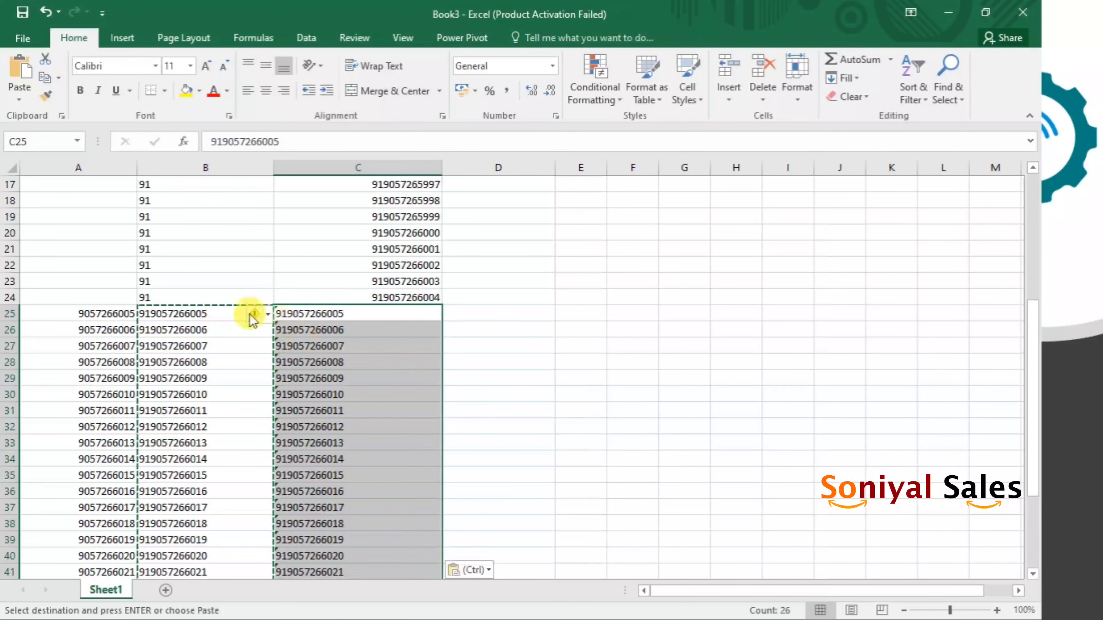
- Convert C25:C50 from text to numbers and pick the Number category in Format Cells
{"action": "left_click", "coordinate": [255, 313]}
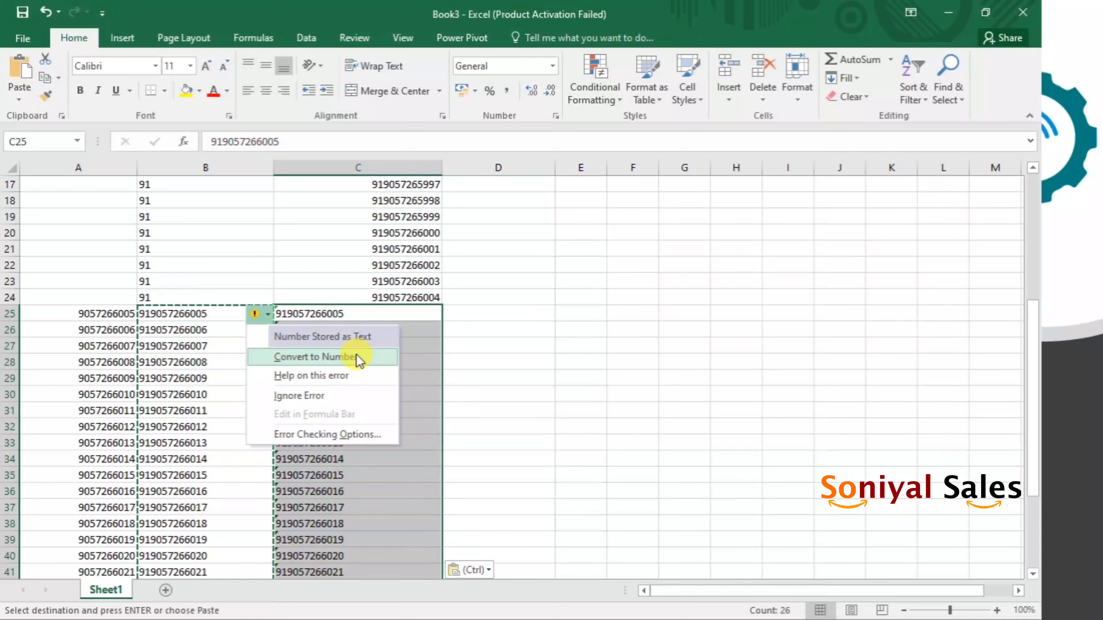
{"action": "left_click", "coordinate": [356, 357]}
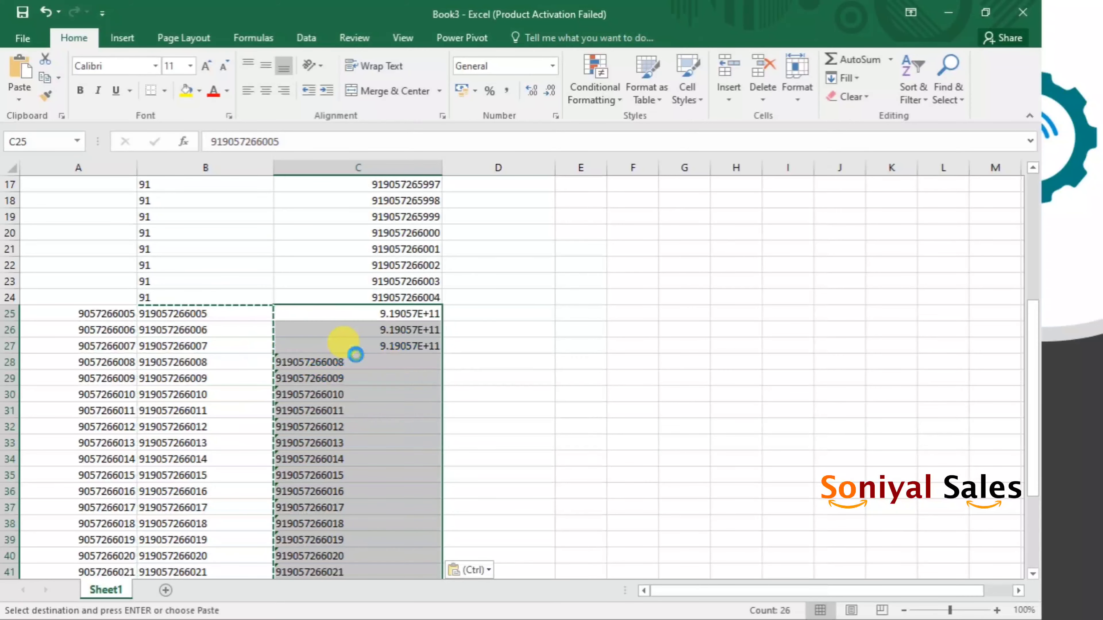
{"action": "right_click", "coordinate": [329, 319]}
{"action": "left_click", "coordinate": [420, 540]}
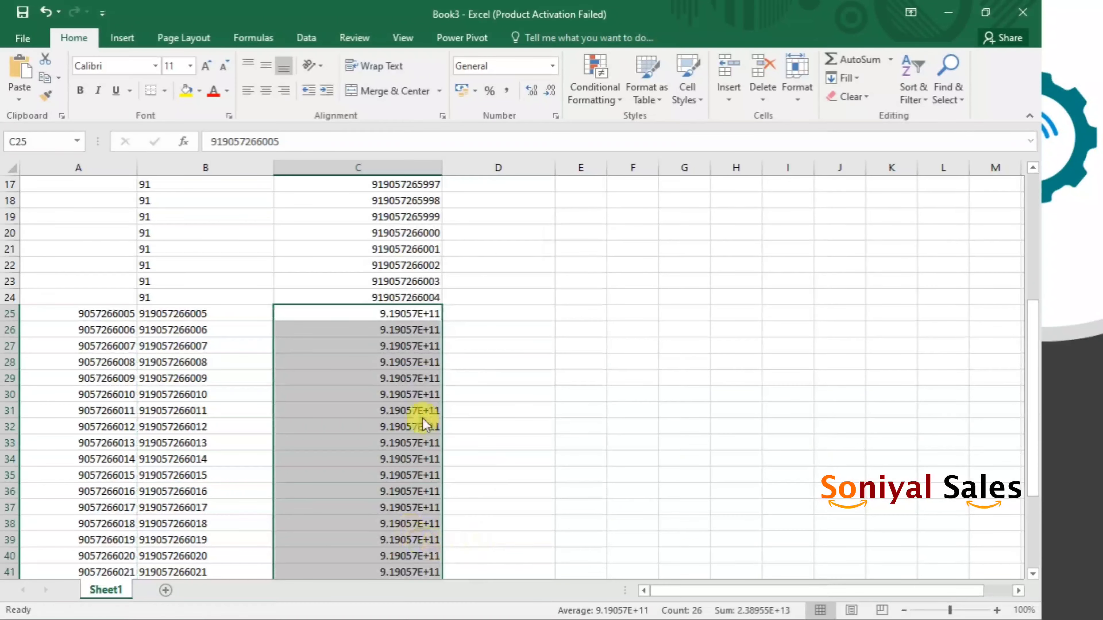
{"action": "left_click", "coordinate": [249, 325]}
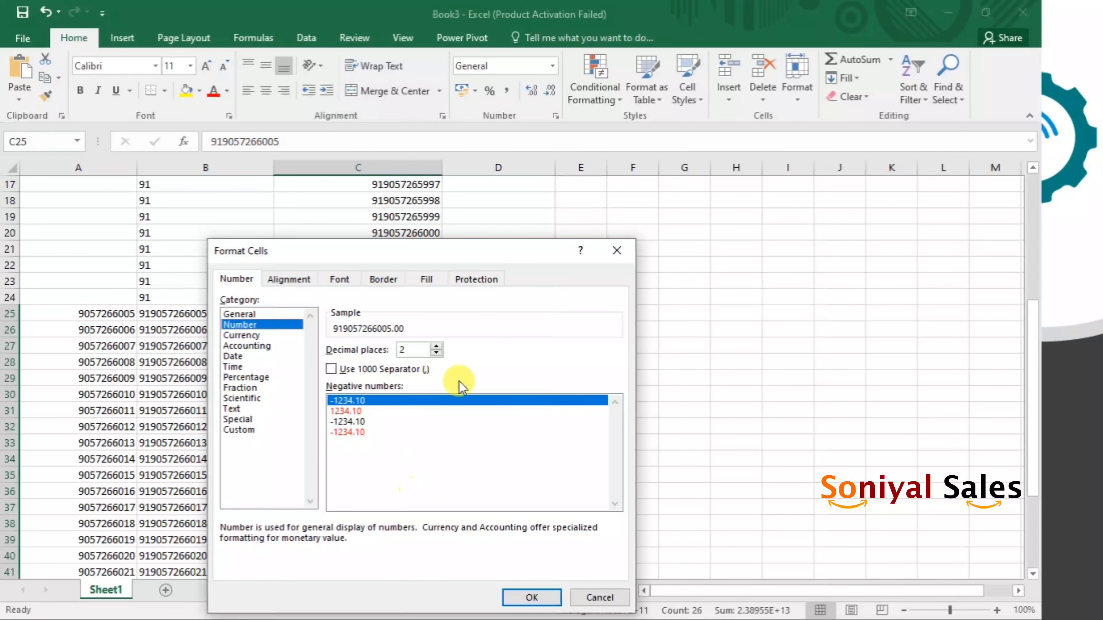
- Apply Number format with 0 decimal places to column C
{"action": "left_click", "coordinate": [437, 353]}
{"action": "left_click", "coordinate": [436, 352]}
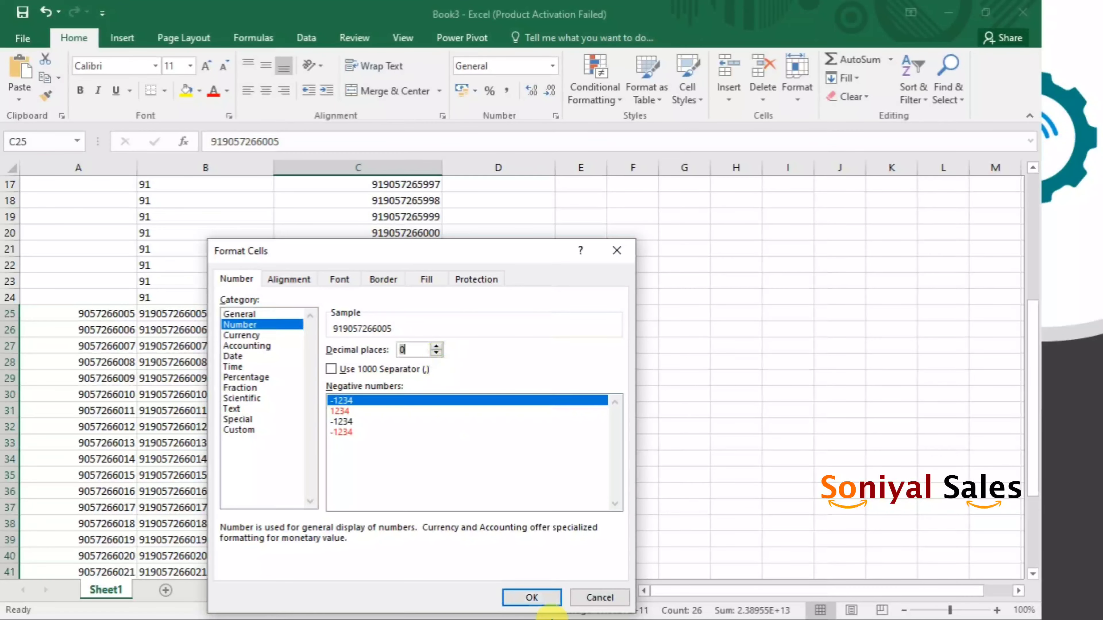
{"action": "left_click", "coordinate": [532, 598]}
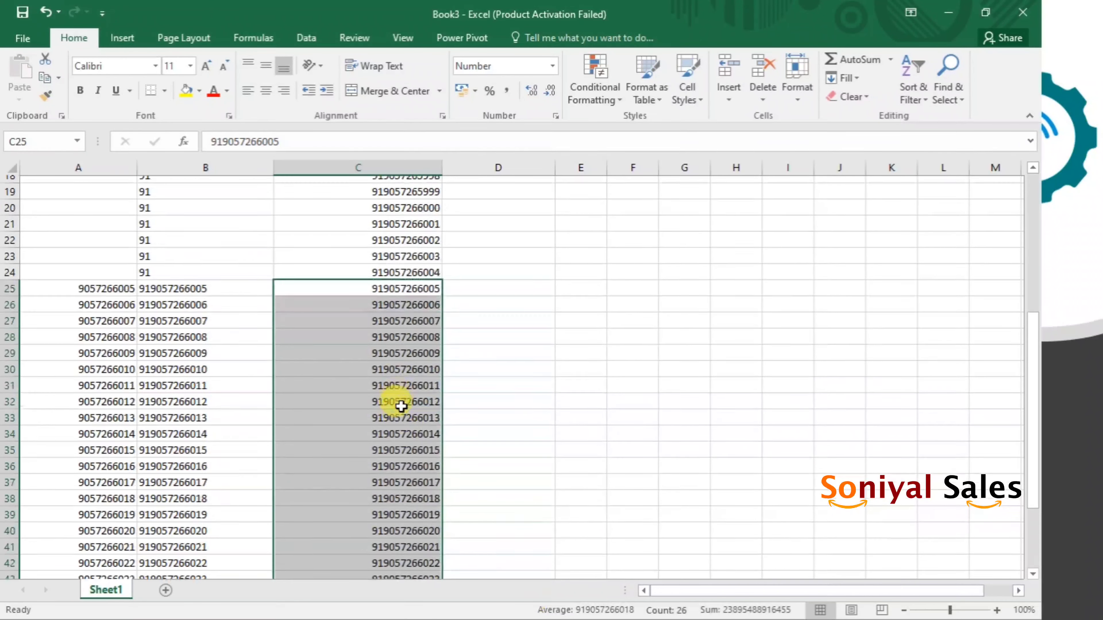
{"action": "scroll", "coordinate": [391, 400], "scroll_direction": "down", "scroll_amount": 5}
- Spot-check several column C cells, including C43 and C48, for full 12-digit values
{"action": "left_click", "coordinate": [391, 394]}
{"action": "left_click", "coordinate": [391, 363]}
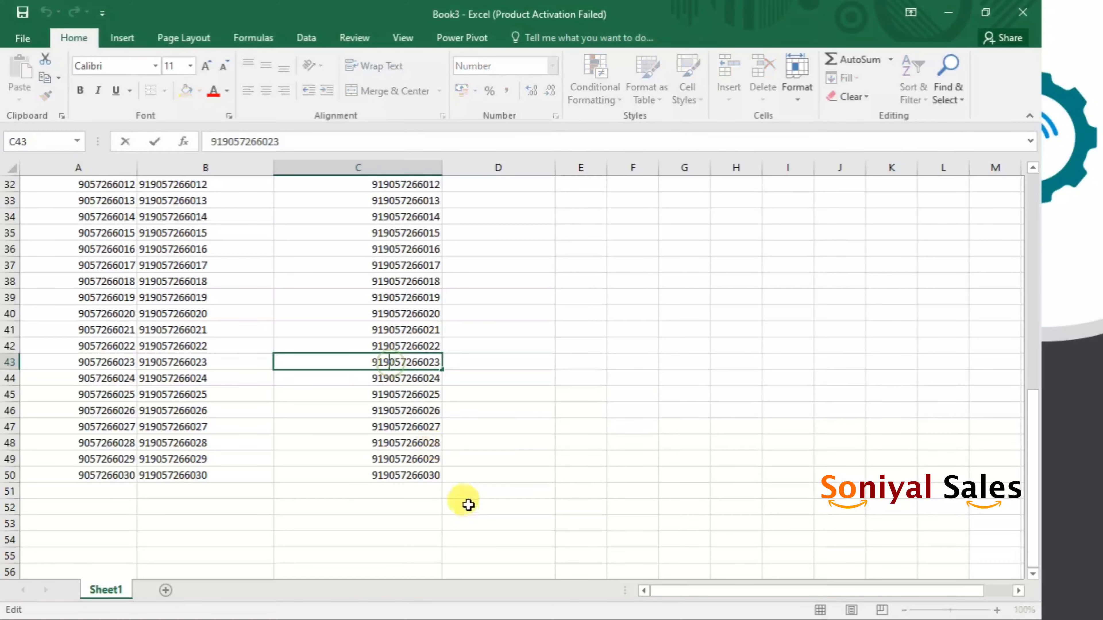
{"action": "left_click", "coordinate": [374, 345]}
{"action": "left_click", "coordinate": [389, 329]}
{"action": "left_click", "coordinate": [387, 314]}
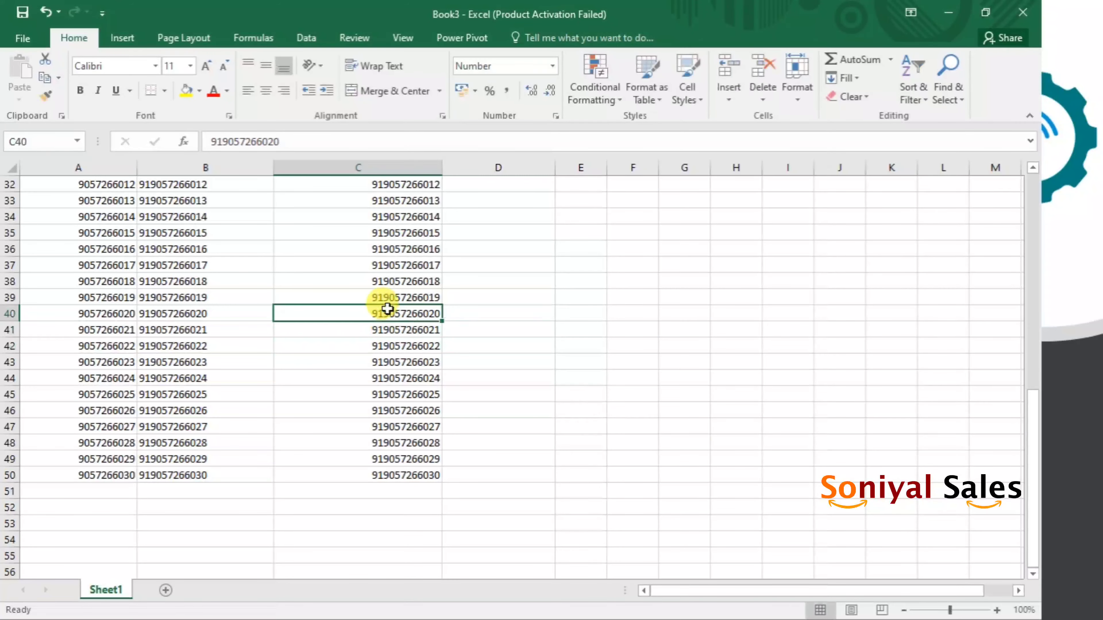
{"action": "double_click", "coordinate": [387, 362]}
{"action": "left_click", "coordinate": [388, 443]}
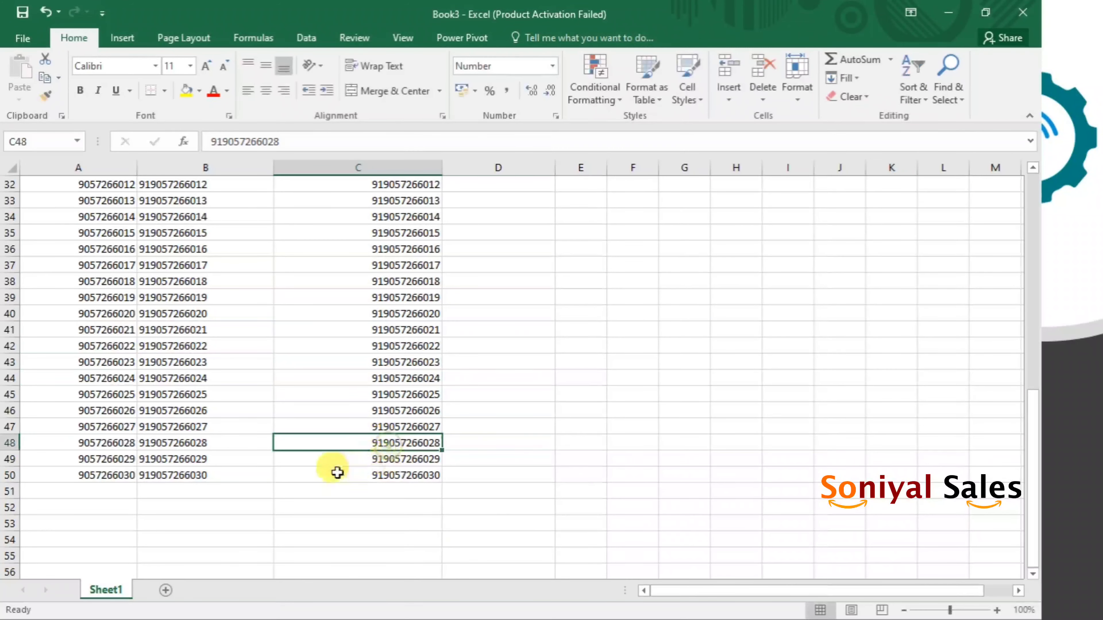
{"action": "scroll", "coordinate": [330, 464], "scroll_direction": "up", "scroll_amount": 8}
{"action": "scroll", "coordinate": [330, 464], "scroll_direction": "up", "scroll_amount": 3}
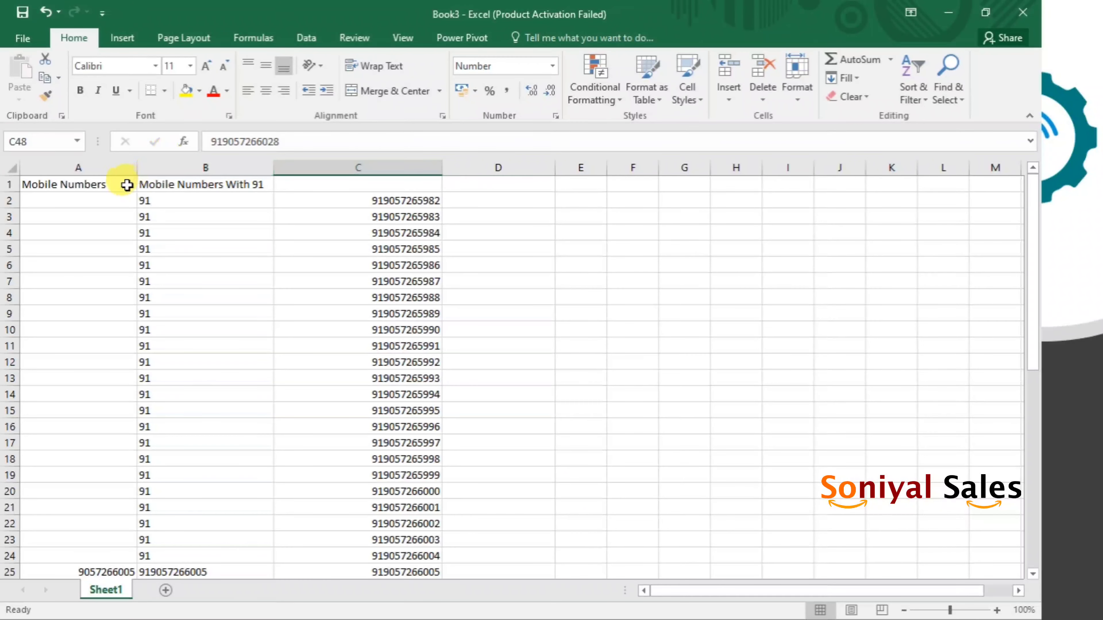
- Delete the original Mobile Numbers column A
{"action": "left_click", "coordinate": [101, 186]}
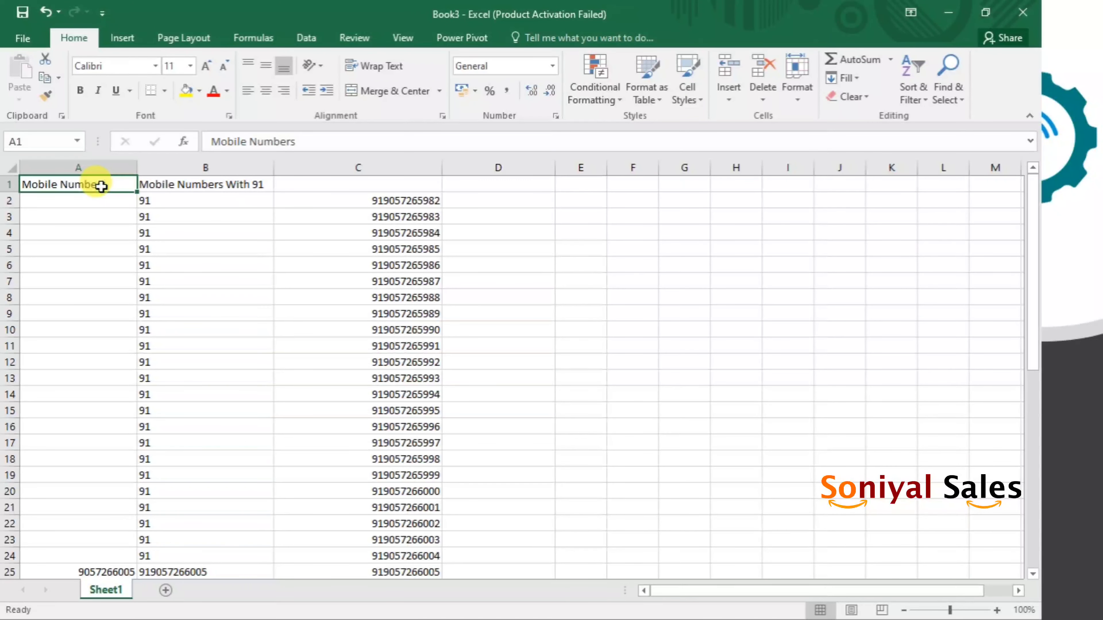
{"action": "left_click", "coordinate": [104, 168]}
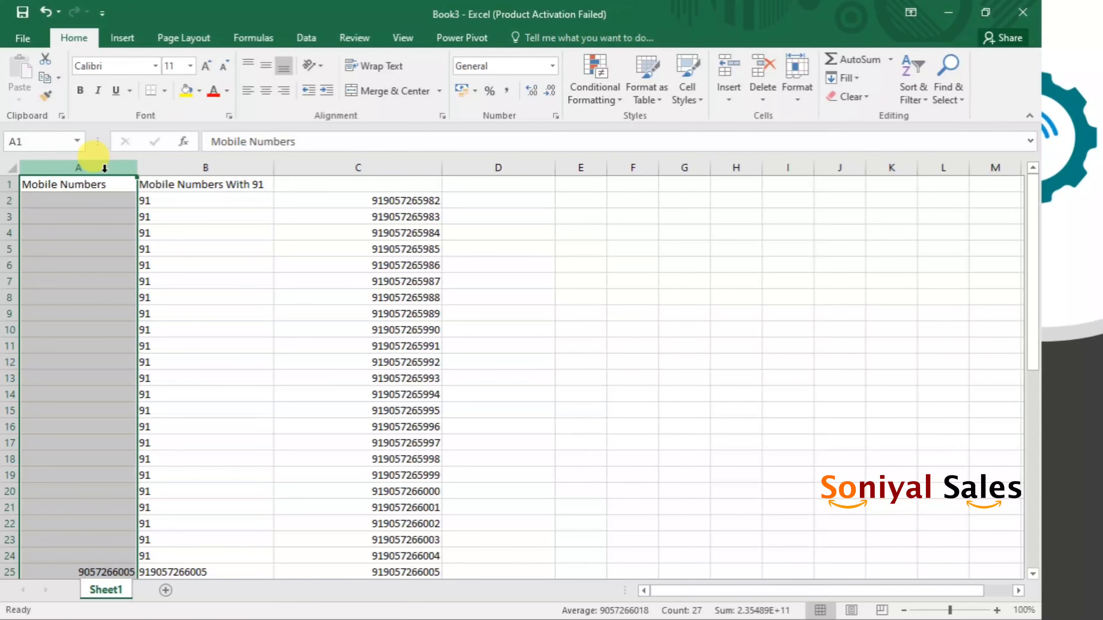
{"action": "right_click", "coordinate": [106, 168]}
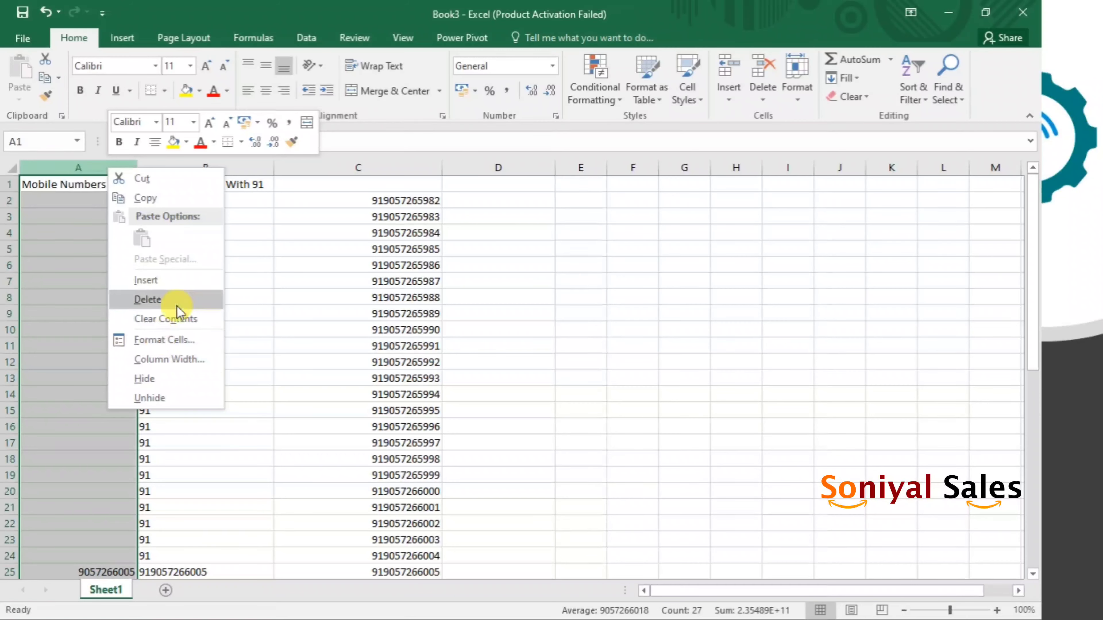
{"action": "left_click", "coordinate": [150, 300]}
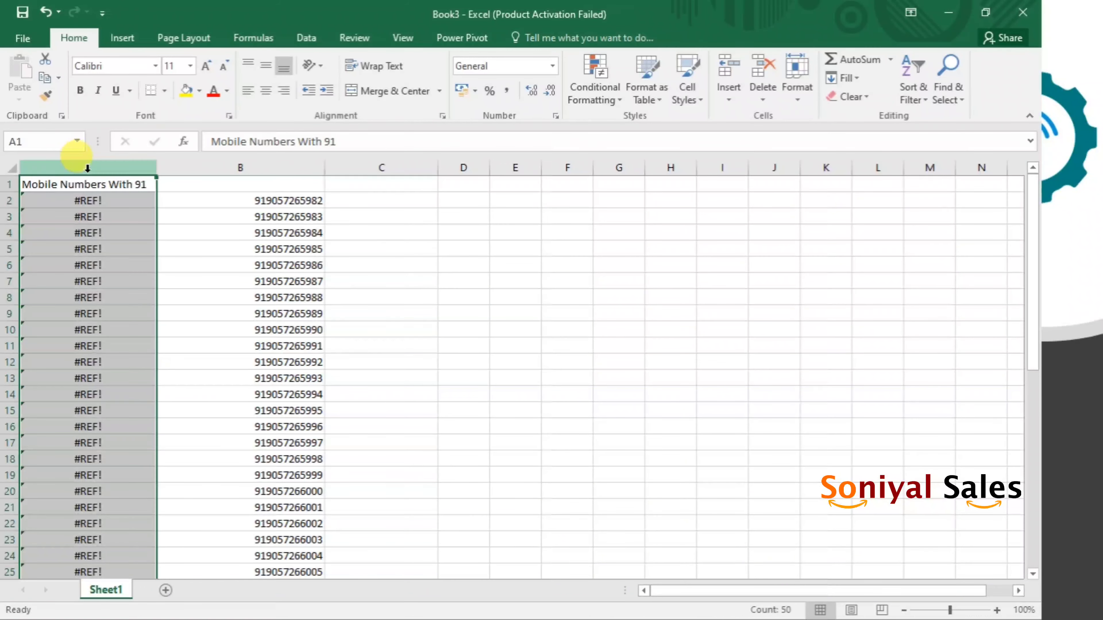
- Delete the column of #REF! formulas, leaving the 91-prefixed numbers in column A
{"action": "scroll", "coordinate": [88, 247], "scroll_direction": "down", "scroll_amount": 4}
{"action": "scroll", "coordinate": [89, 254], "scroll_direction": "down", "scroll_amount": 2}
{"action": "left_click", "coordinate": [98, 266]}
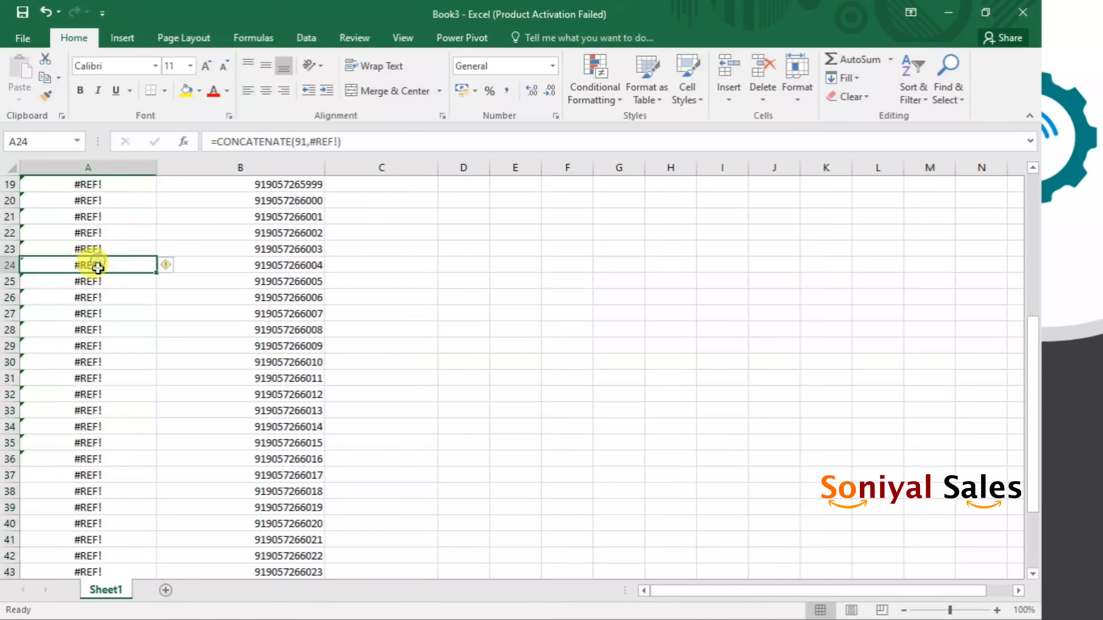
{"action": "scroll", "coordinate": [98, 265], "scroll_direction": "up", "scroll_amount": 2}
{"action": "scroll", "coordinate": [100, 269], "scroll_direction": "down", "scroll_amount": 2}
{"action": "scroll", "coordinate": [104, 278], "scroll_direction": "up", "scroll_amount": 6}
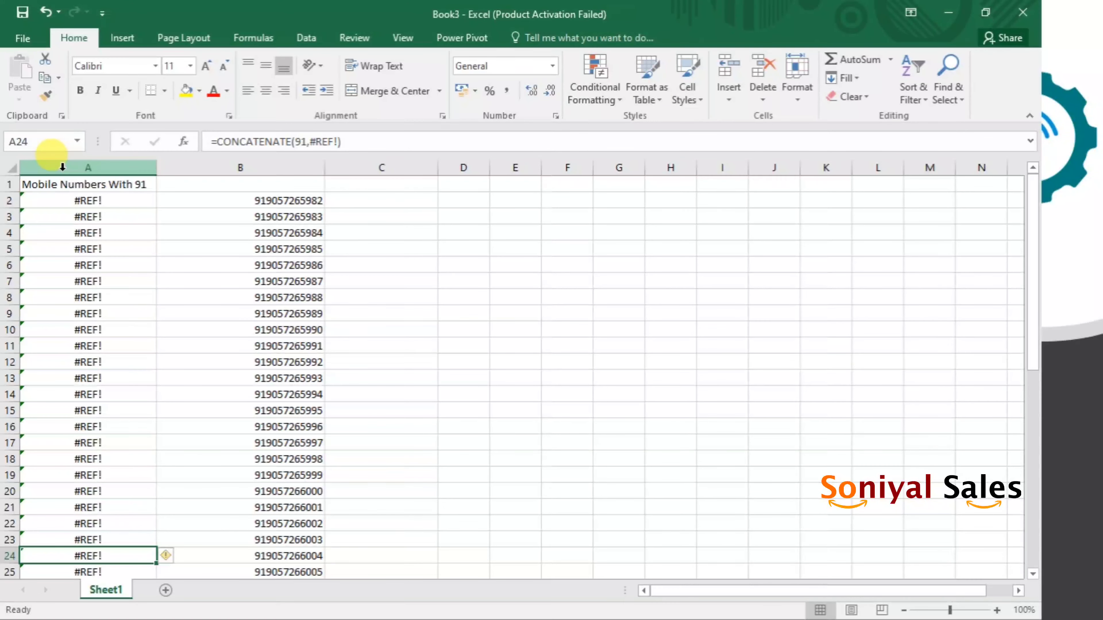
{"action": "right_click", "coordinate": [62, 167]}
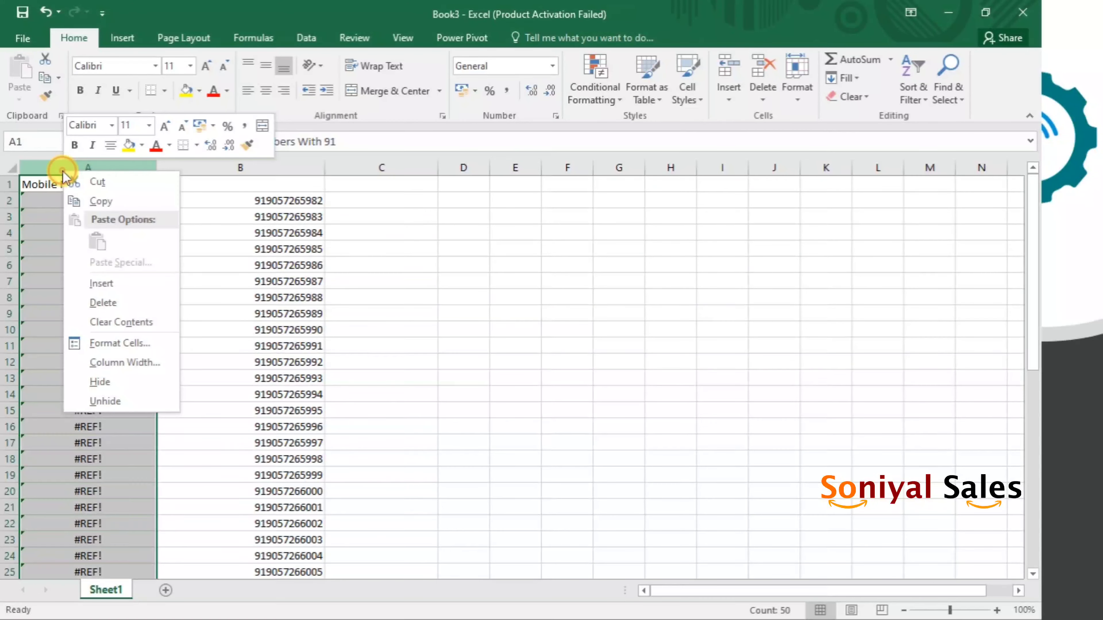
{"action": "left_click", "coordinate": [114, 304]}
- Enter the header 'Mobile Number With 91' in cell A1
{"action": "left_click", "coordinate": [100, 186]}
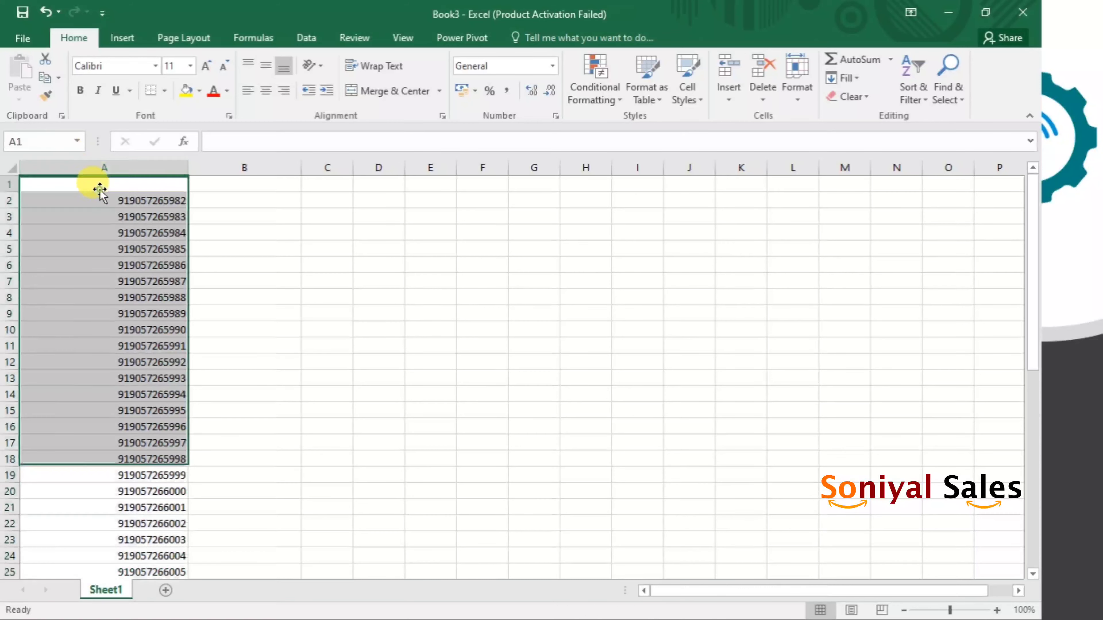
{"action": "left_click", "coordinate": [100, 187]}
{"action": "type", "text": "Mob"}
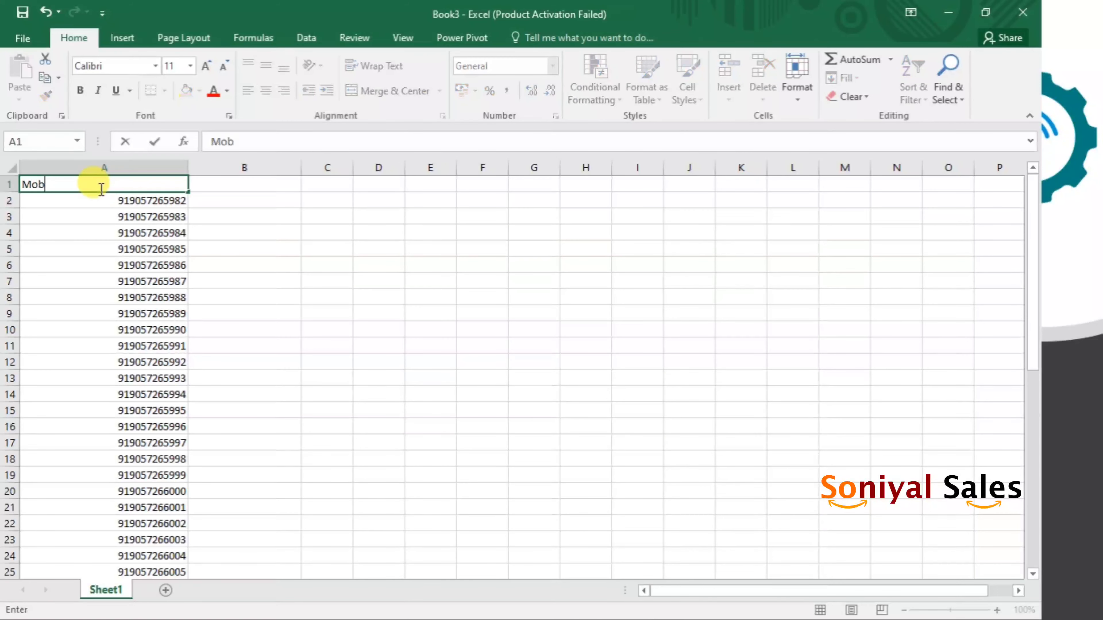
{"action": "type", "text": "ile Nu"}
{"action": "type", "text": "mber W"}
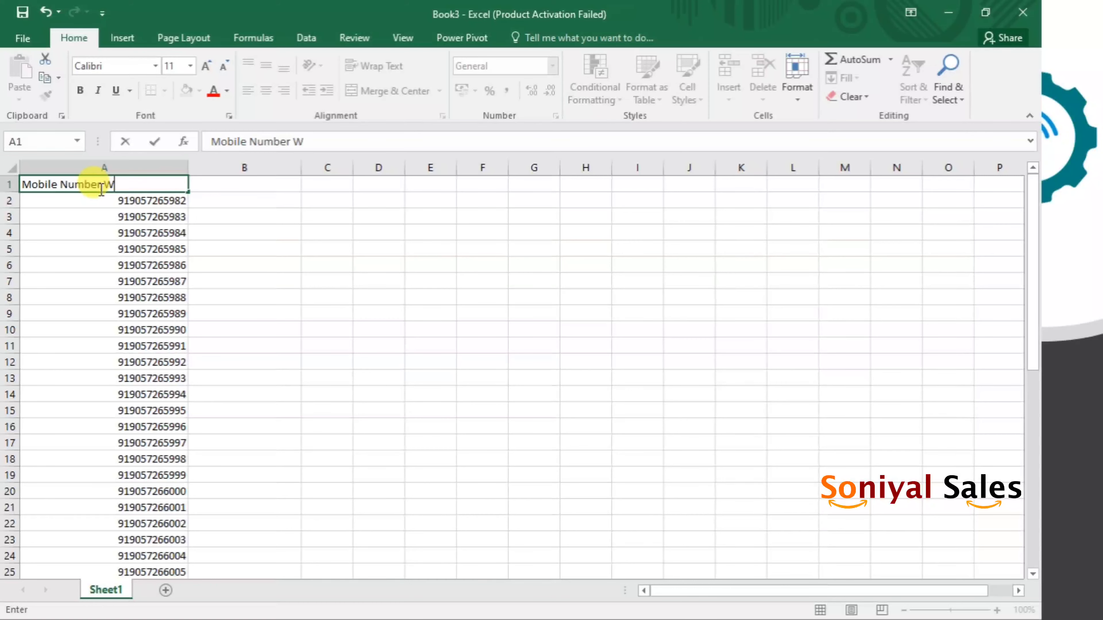
{"action": "type", "text": "ith 91"}
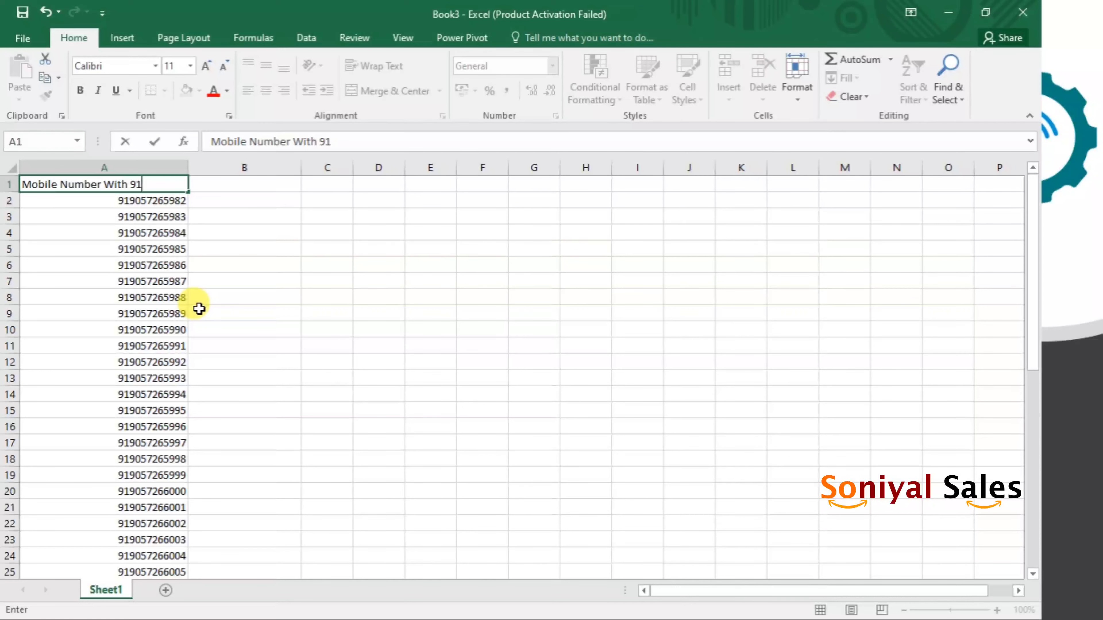
{"action": "key", "text": "Return"}
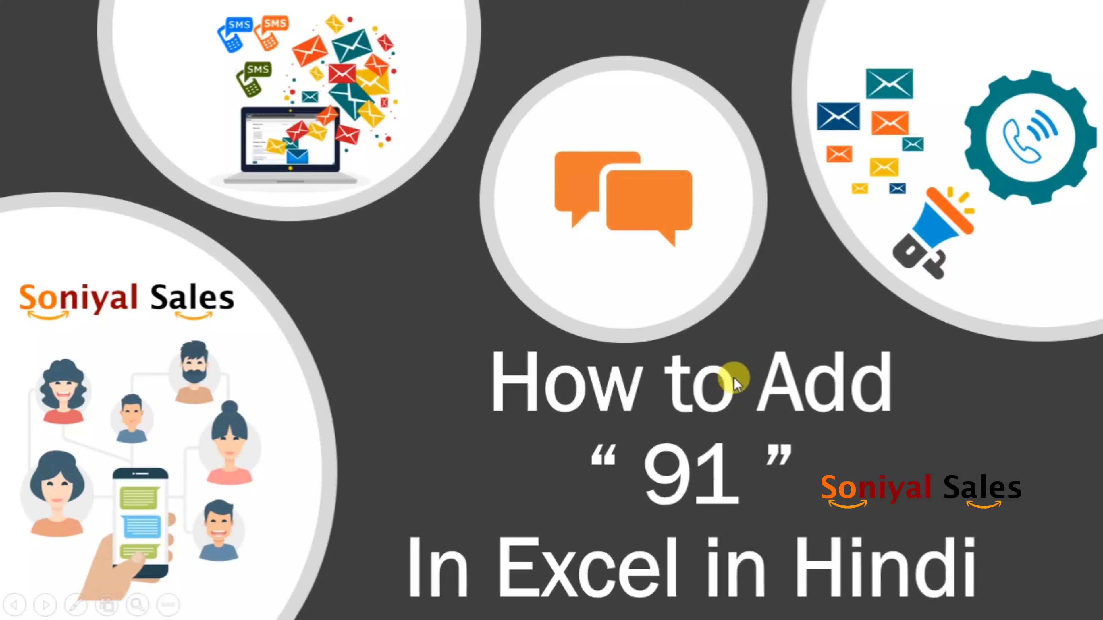
- Advance the slideshow to the Bulk SMS Pricing slide
{"action": "left_click", "coordinate": [734, 379]}
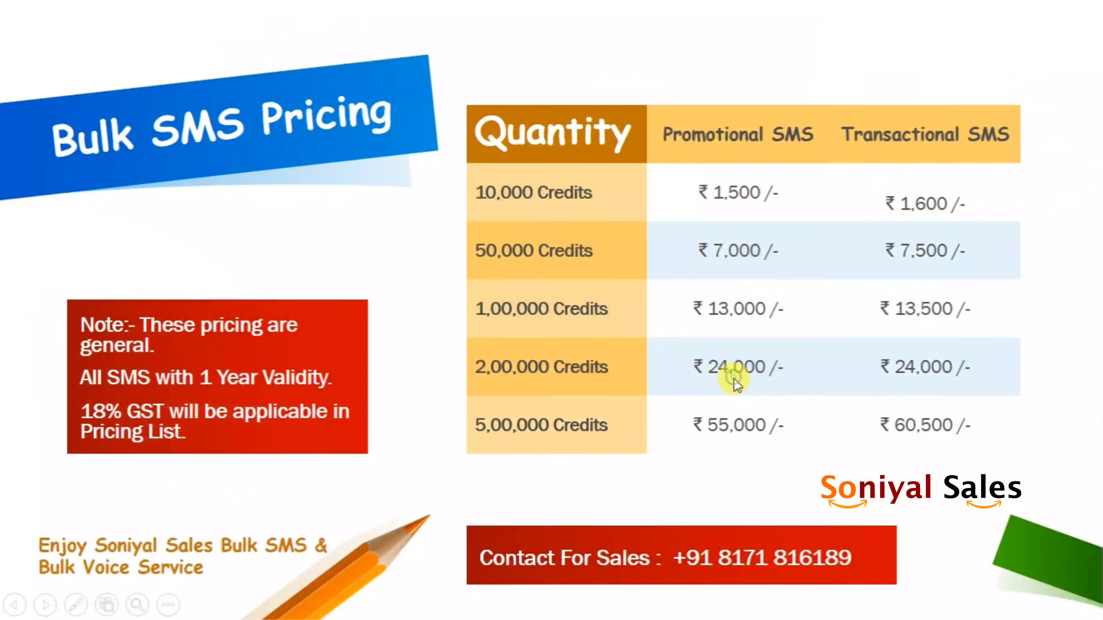